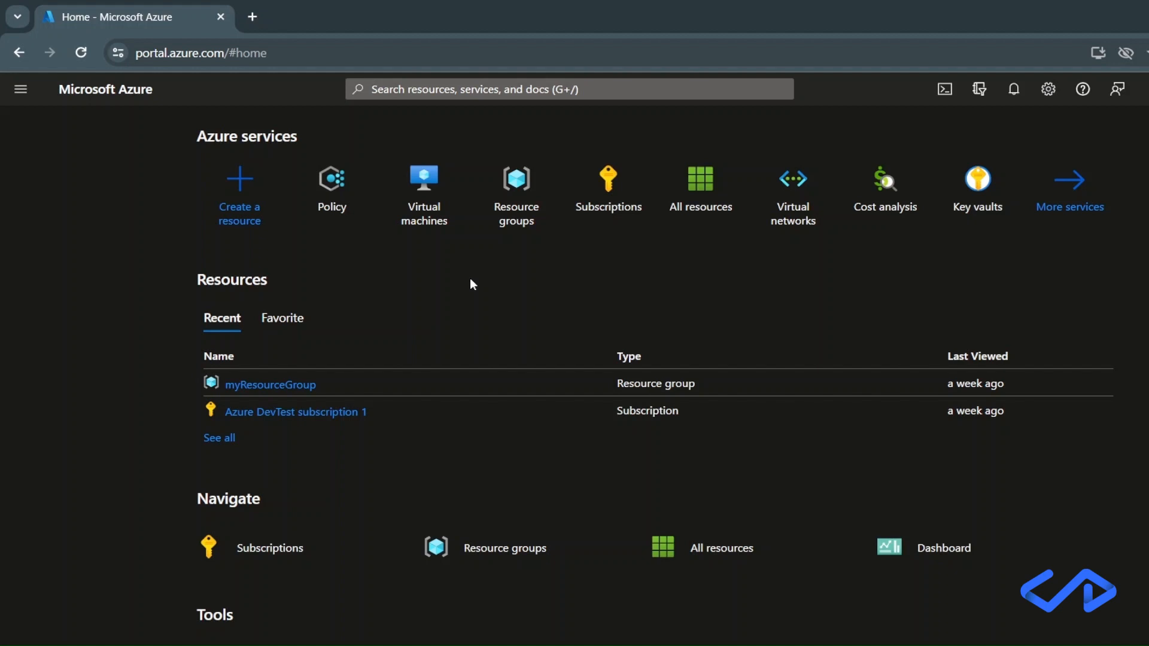
Search the Policy definitions for "add or replace a tag" and open the built-in "Add or replace a tag on resources" definition.
left_click(341, 203)
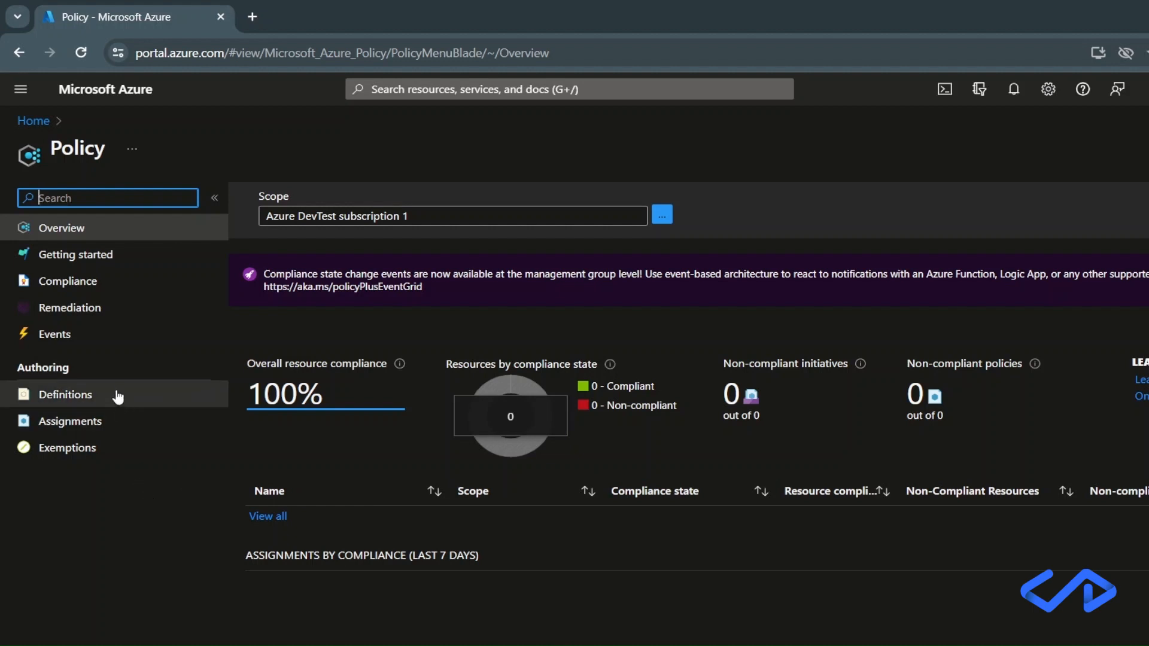
left_click(153, 407)
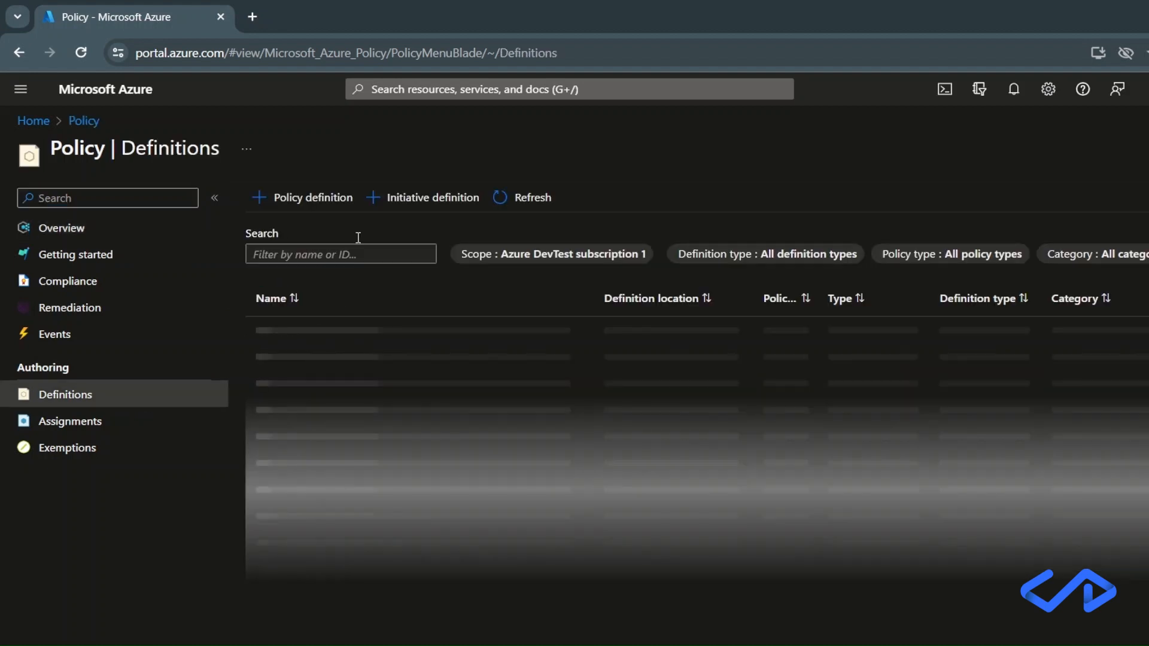
left_click(351, 254)
left_click(353, 286)
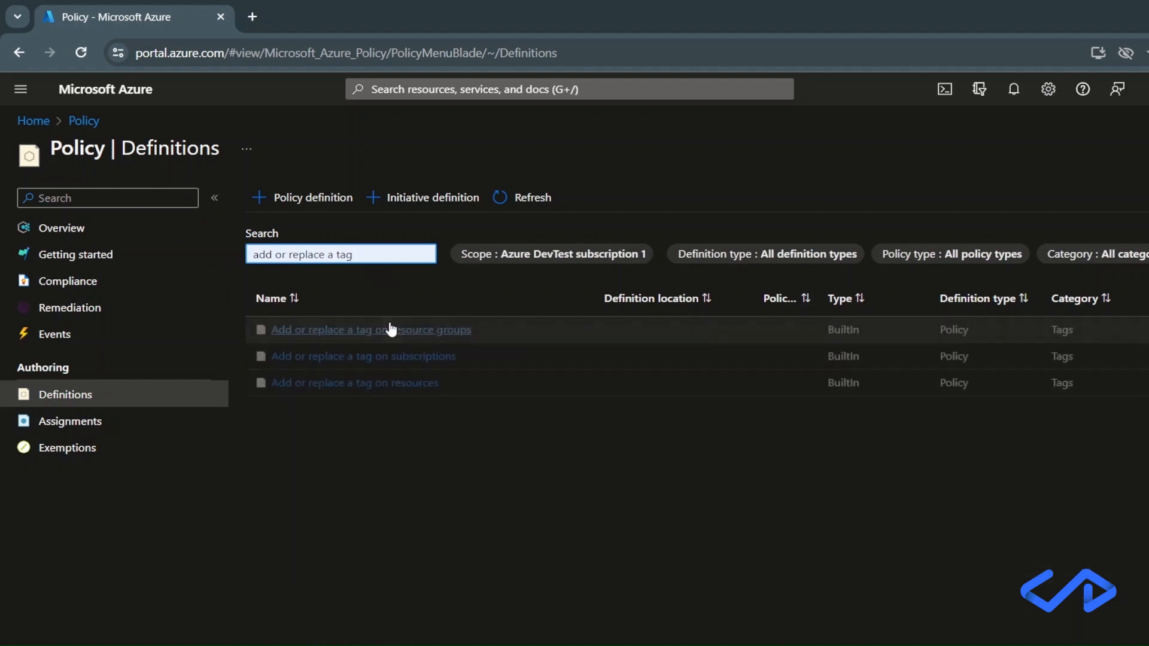
left_click(374, 386)
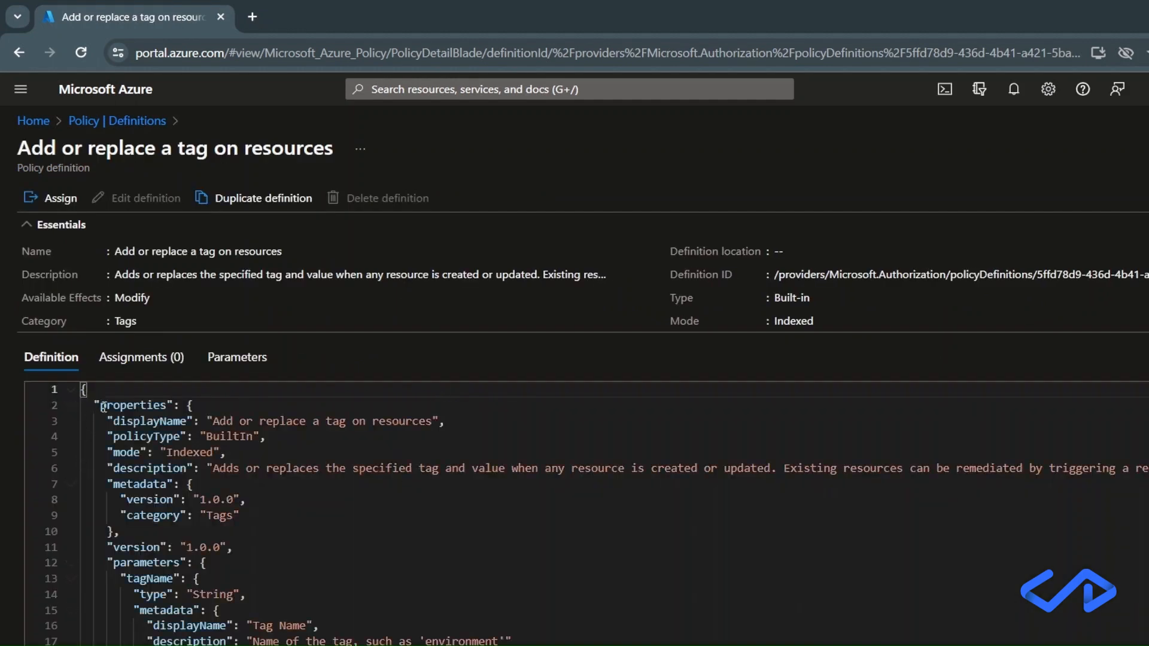
Examine the definition's JSON: its properties, the tagName and tagValue parameters, and the policy rule's if/then blocks and effect.
double_click(124, 406)
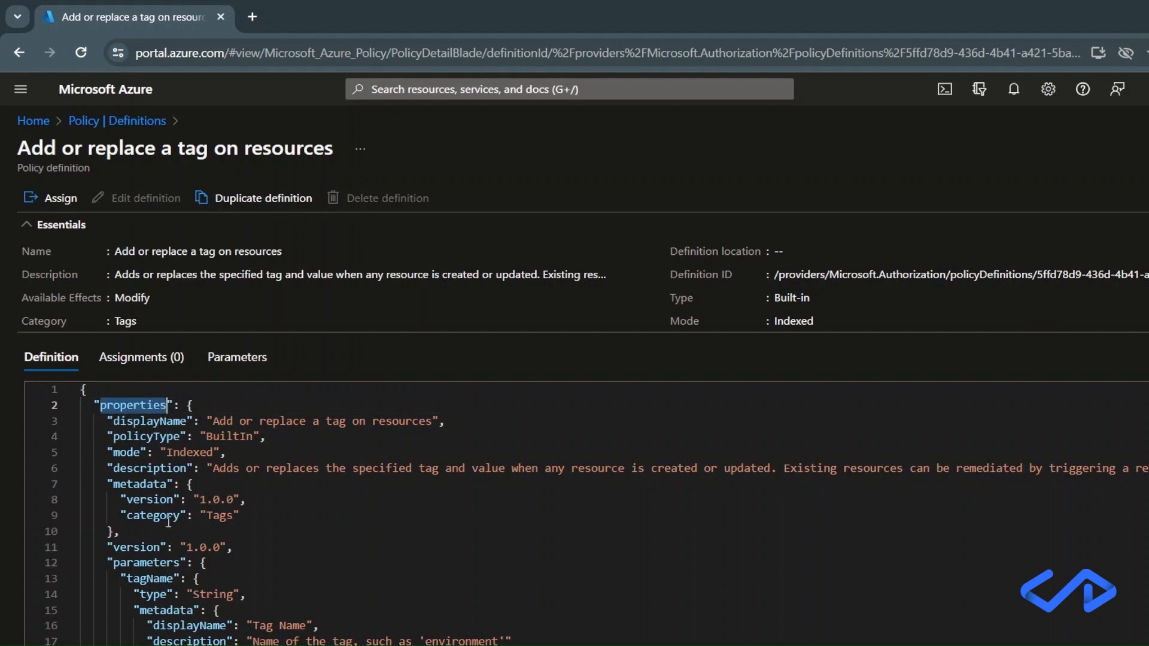
scroll(147, 500, "down", 3)
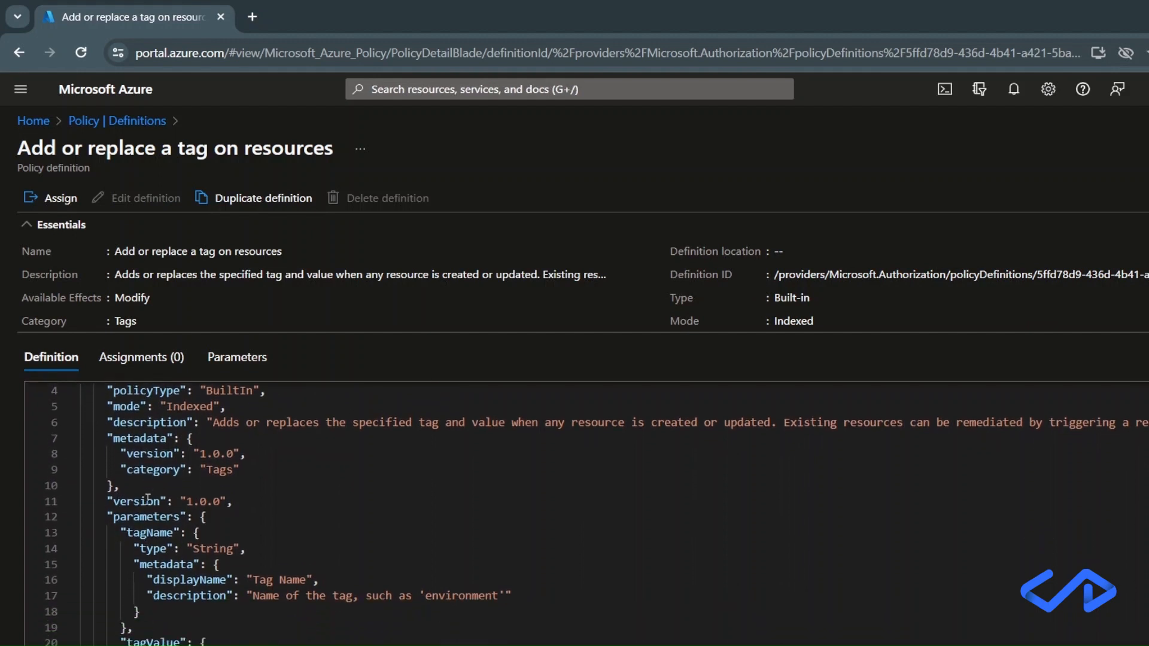
left_click(143, 460)
double_click(144, 459)
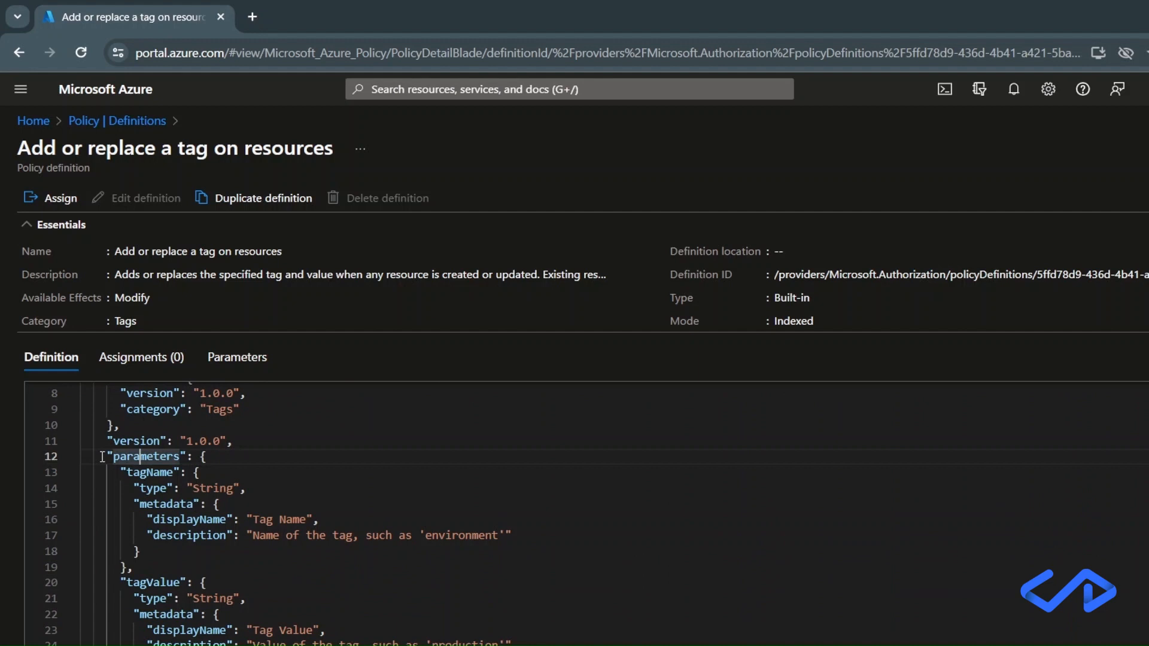
left_click(134, 473)
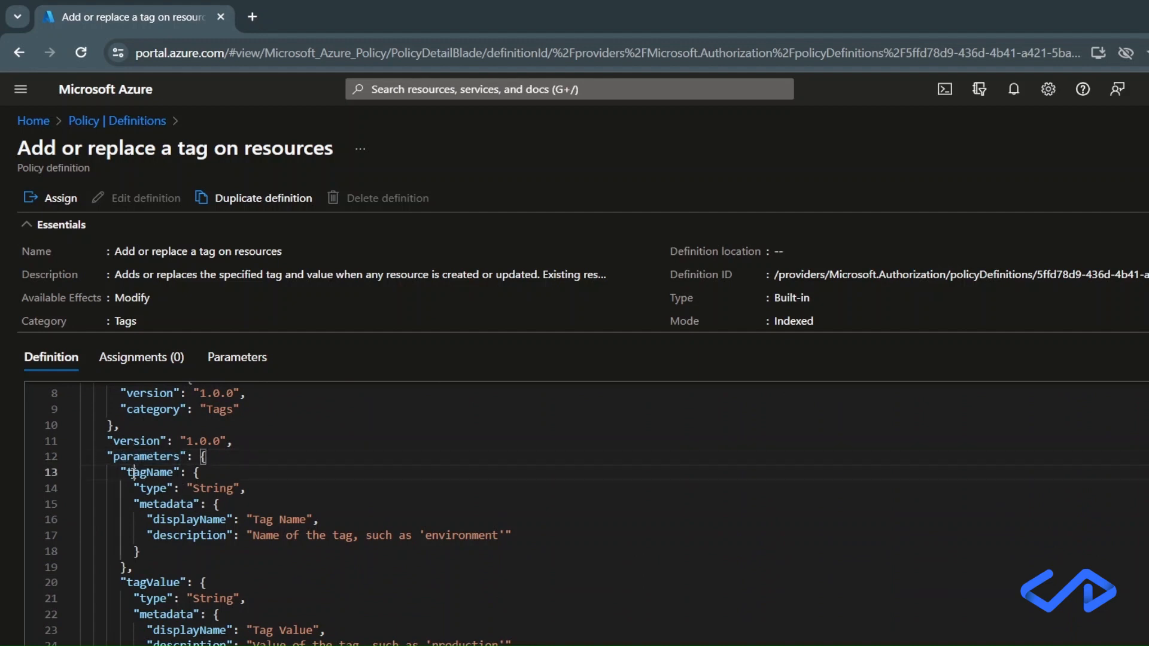
left_click(167, 583)
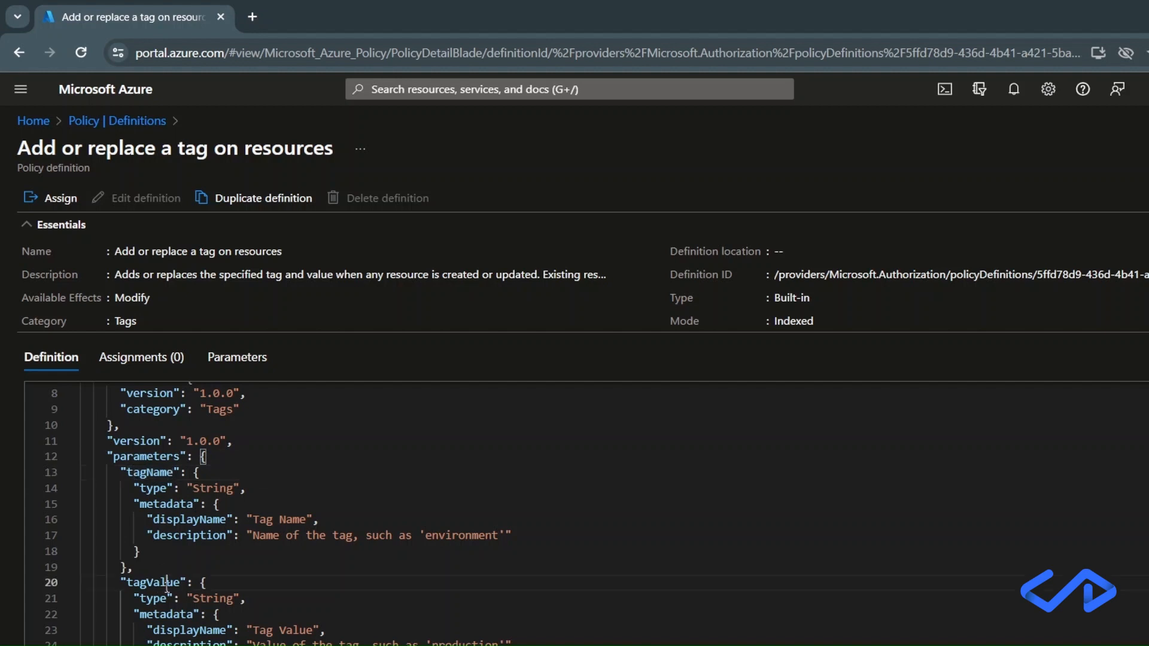
left_click(187, 583)
scroll(187, 582, "down", 3)
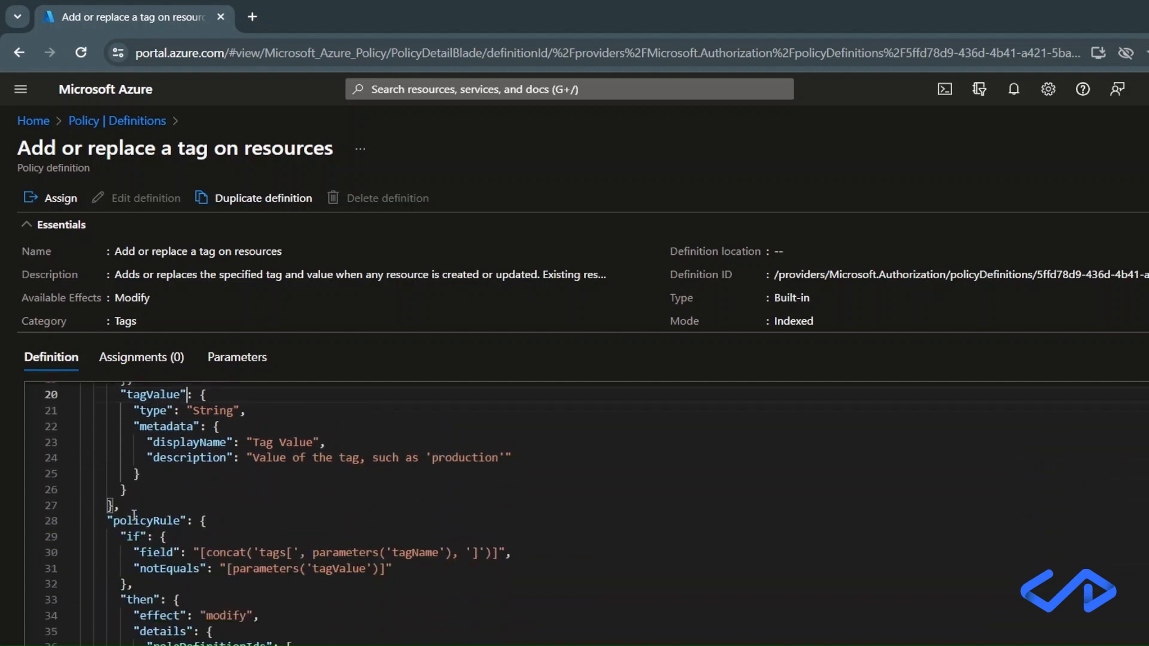
double_click(134, 515)
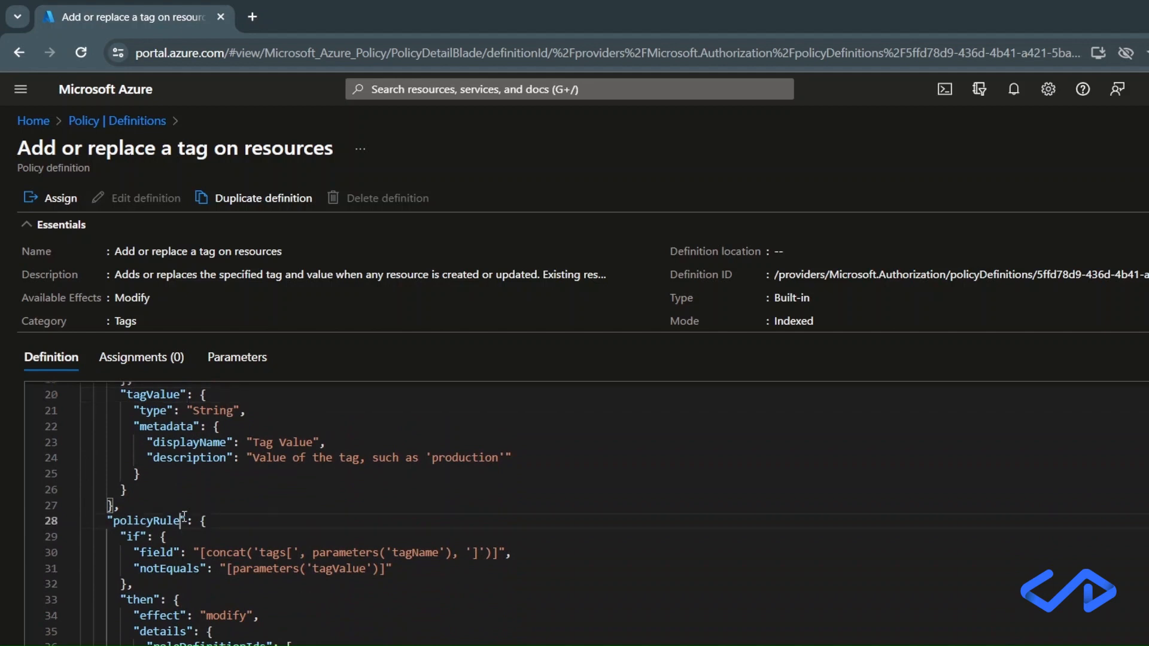
left_click(139, 537)
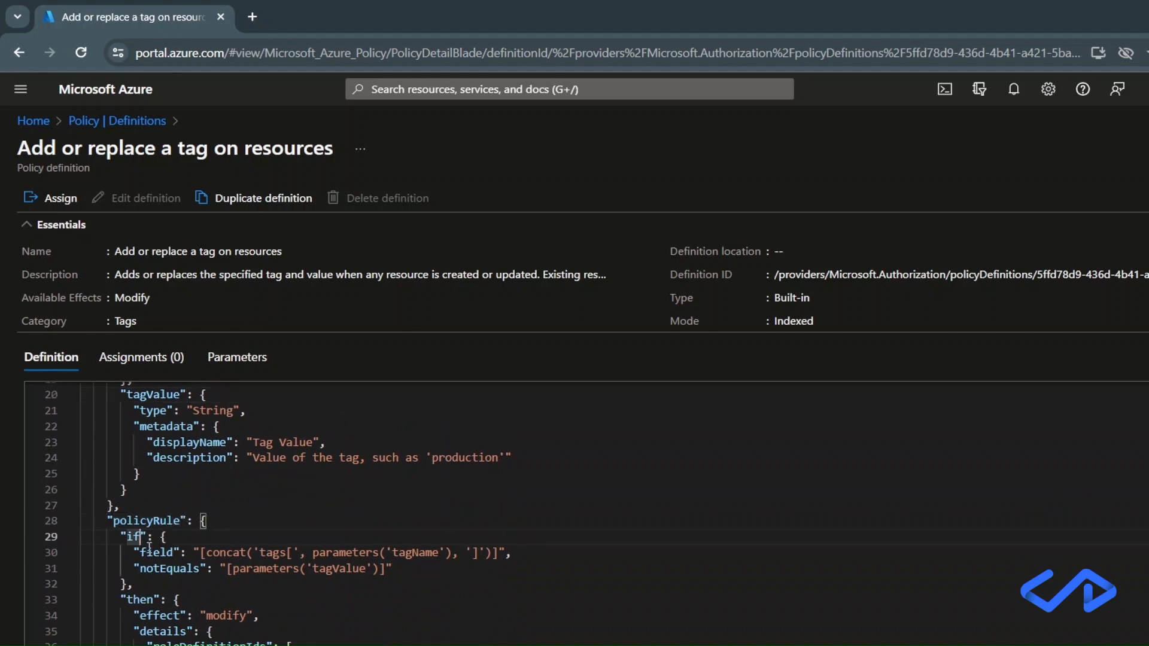
left_click(154, 600)
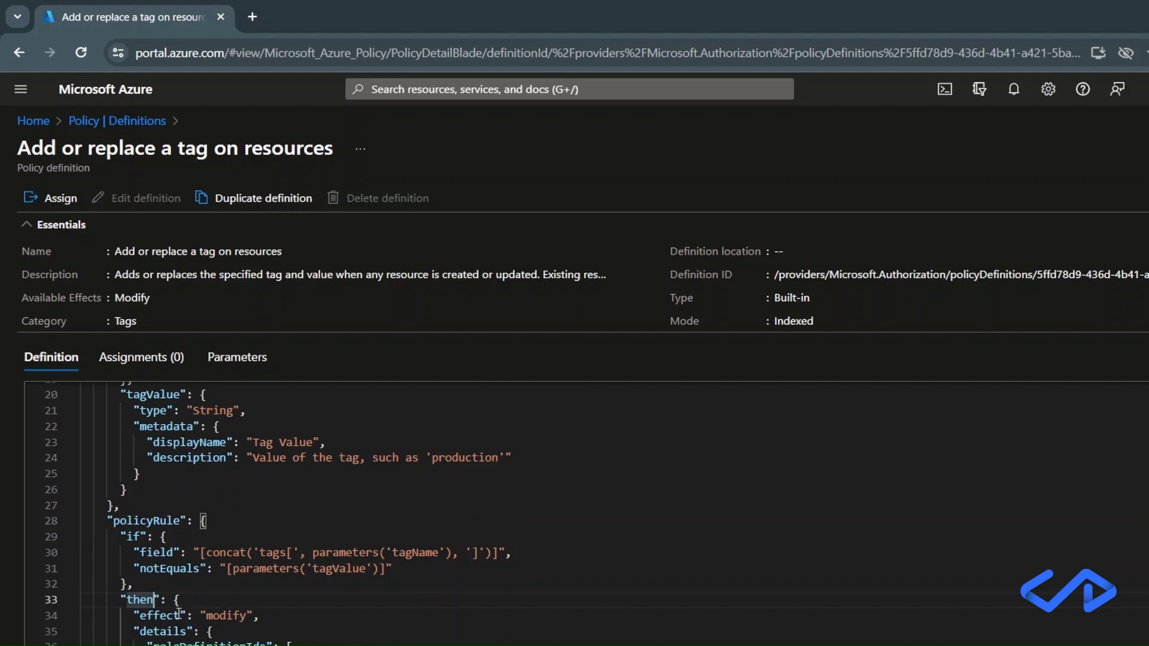
left_click(182, 615)
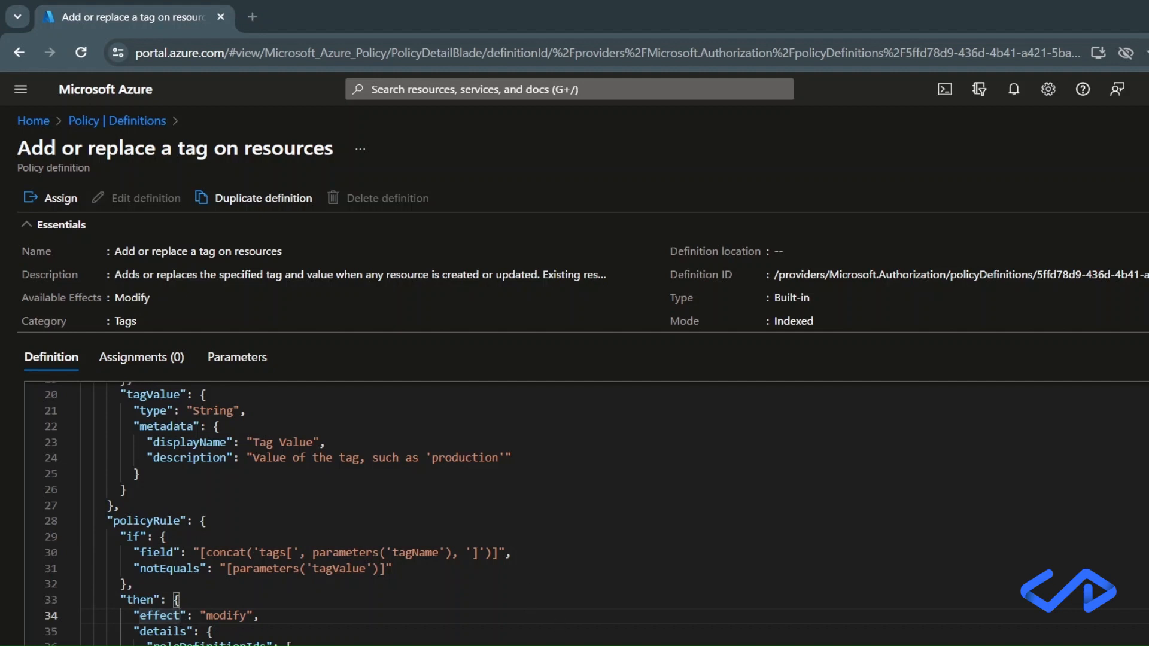
left_click(556, 324)
Start assigning the policy and scope it to myResourceGroup in Azure DevTest subscription 1.
left_click(53, 197)
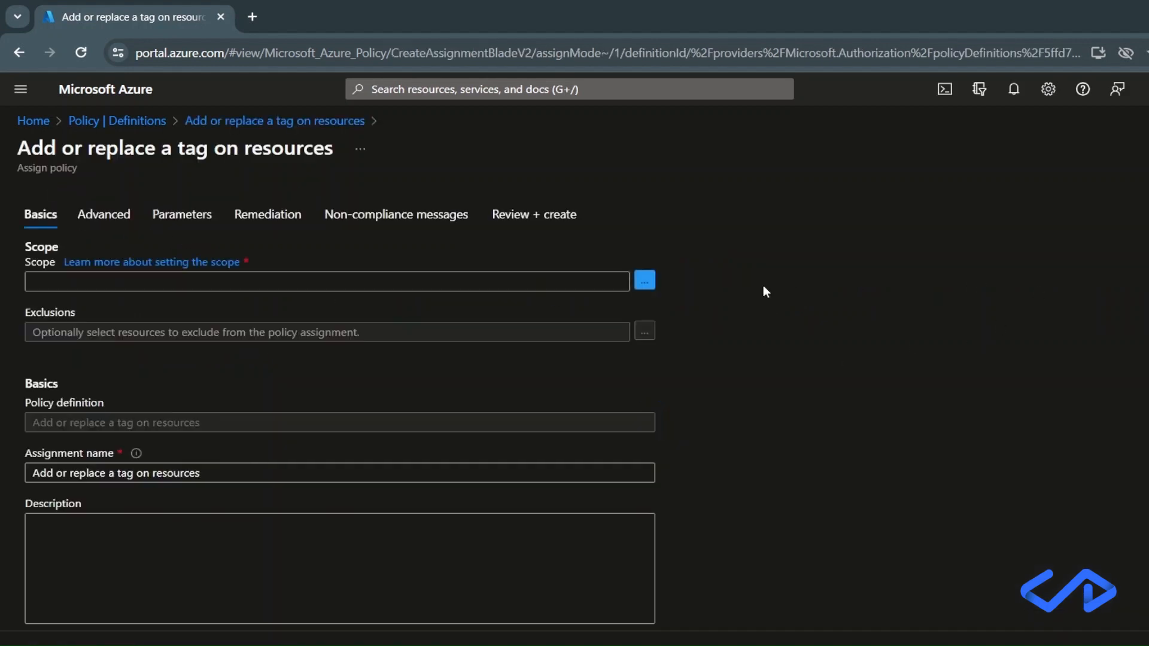
left_click(644, 280)
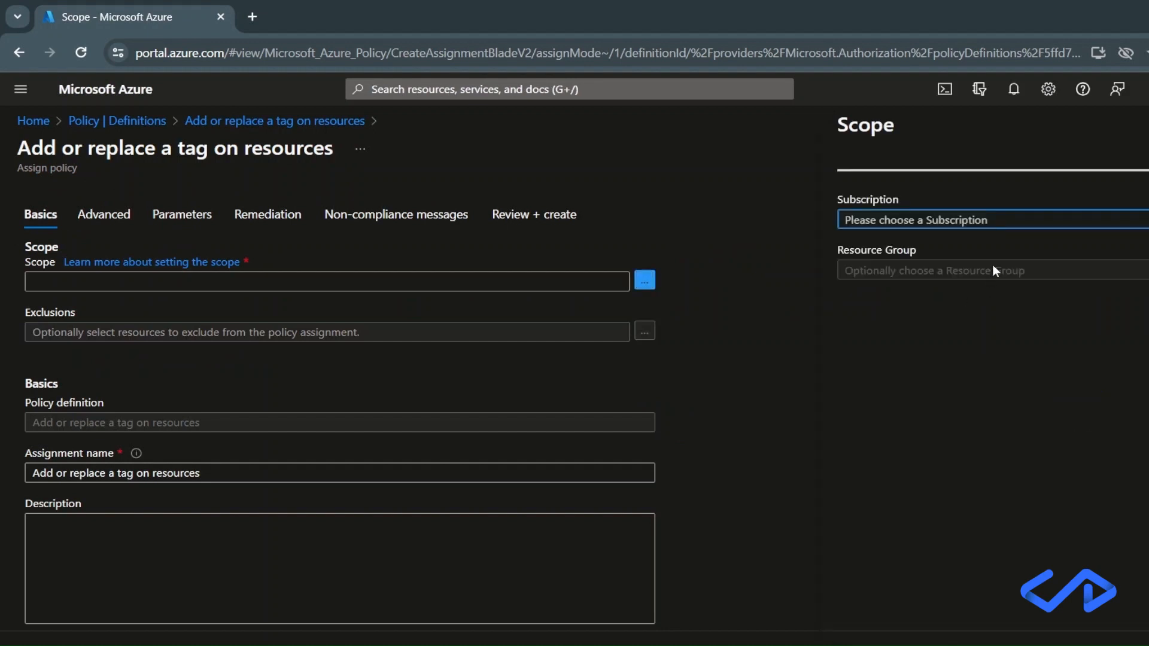
left_click(1002, 225)
left_click(975, 275)
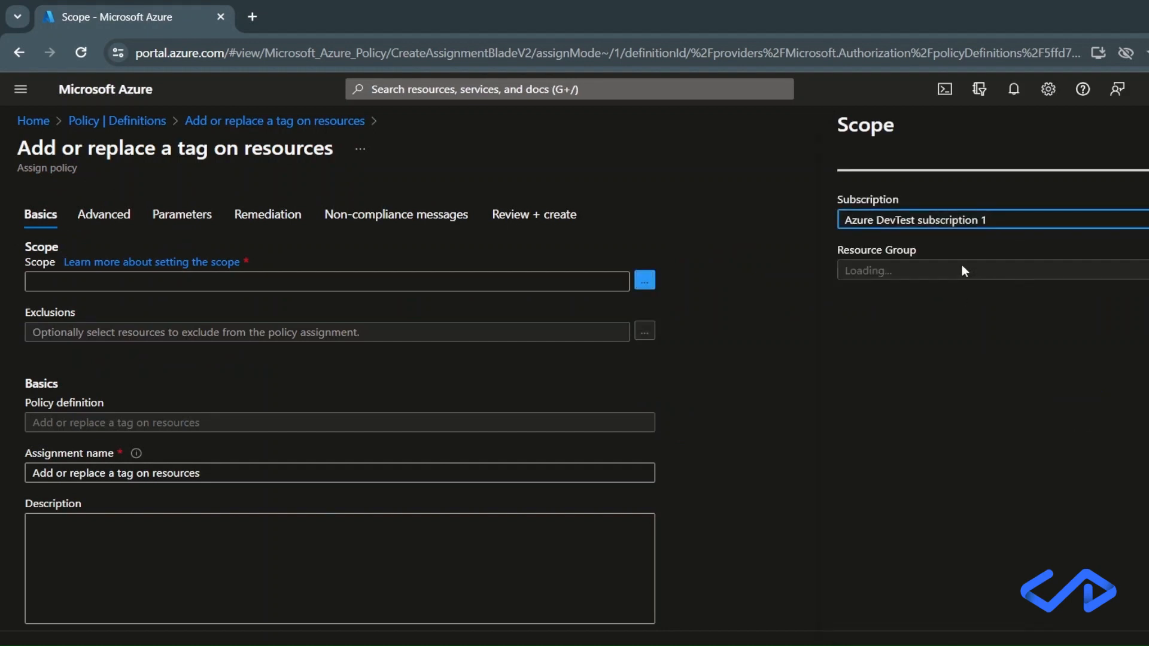
left_click(961, 270)
left_click(961, 333)
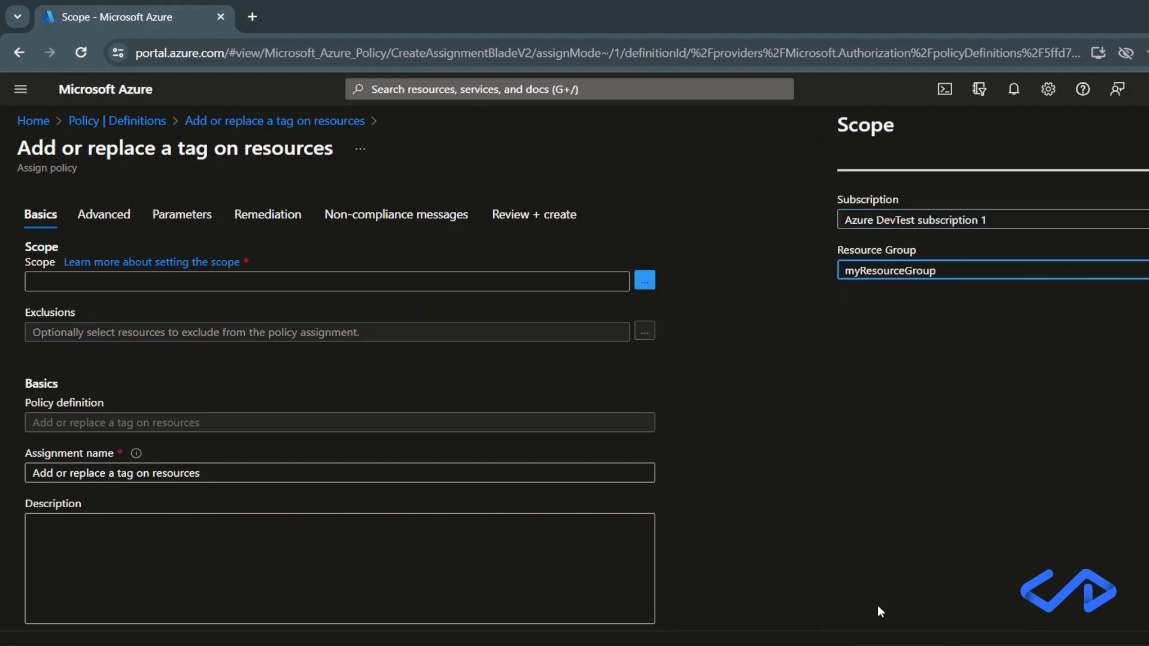
left_click(860, 644)
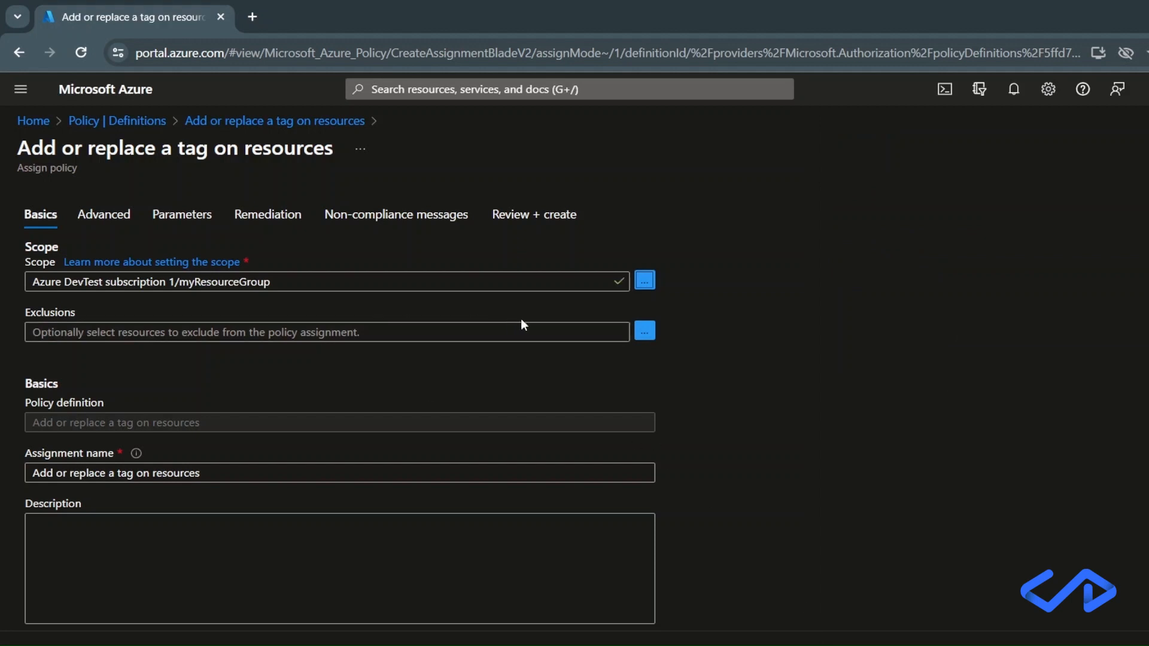
Set the assignment's parameters to tag name "test" and tag value "yes".
left_click(294, 645)
left_click(293, 645)
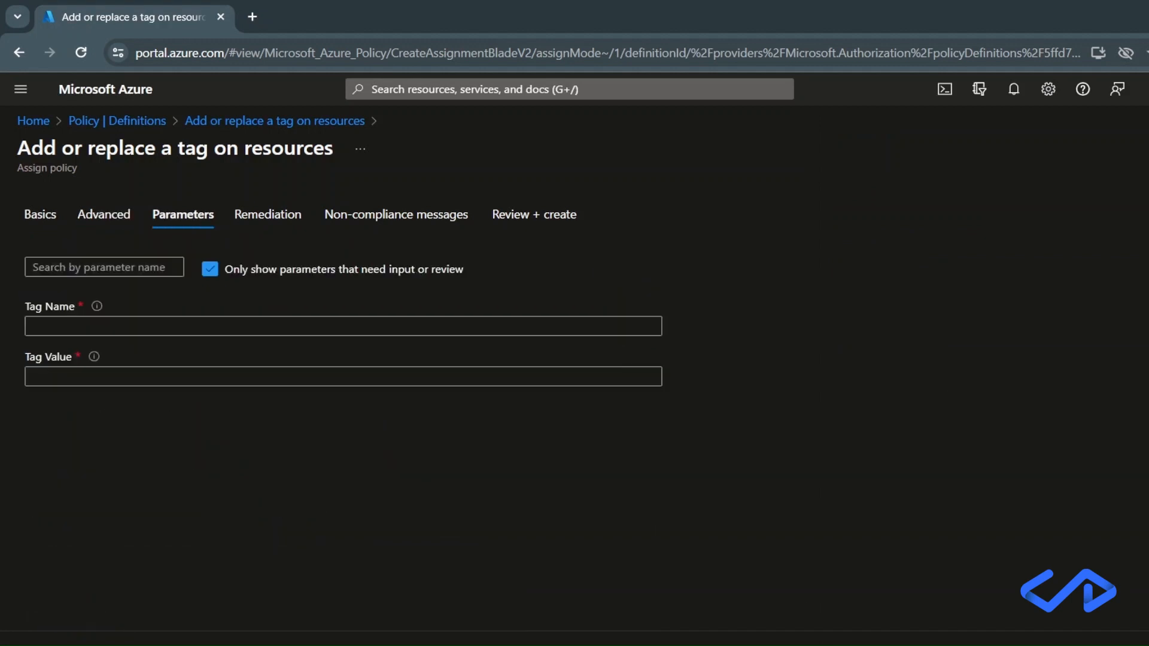
left_click(219, 328)
type("test")
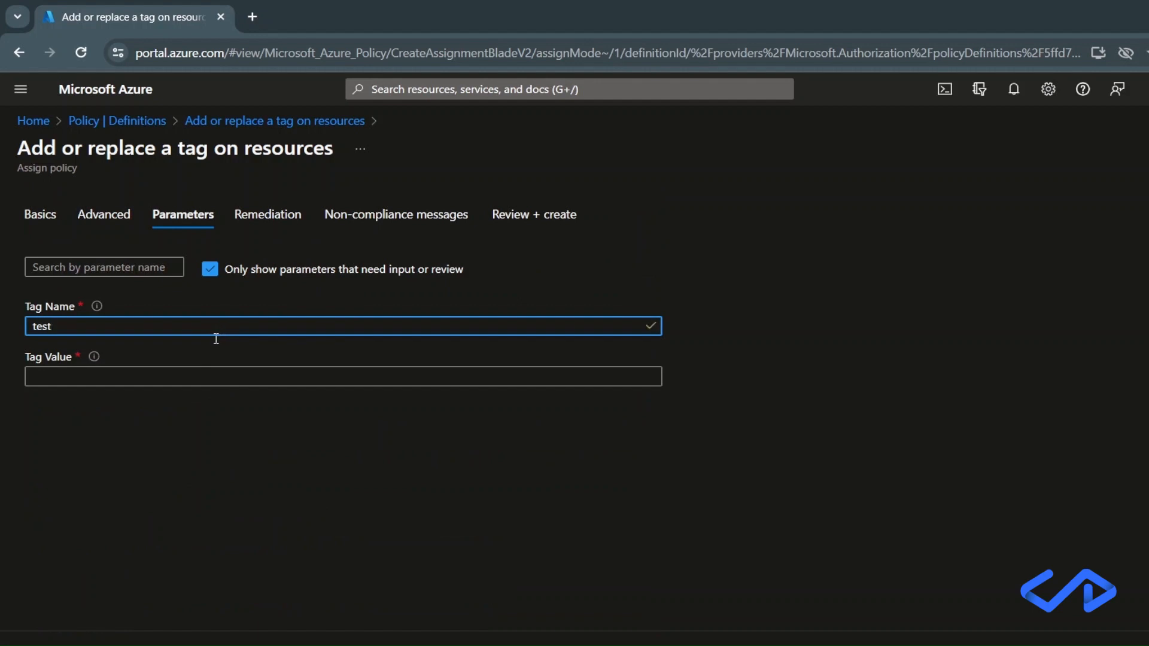
left_click(214, 378)
type("yes")
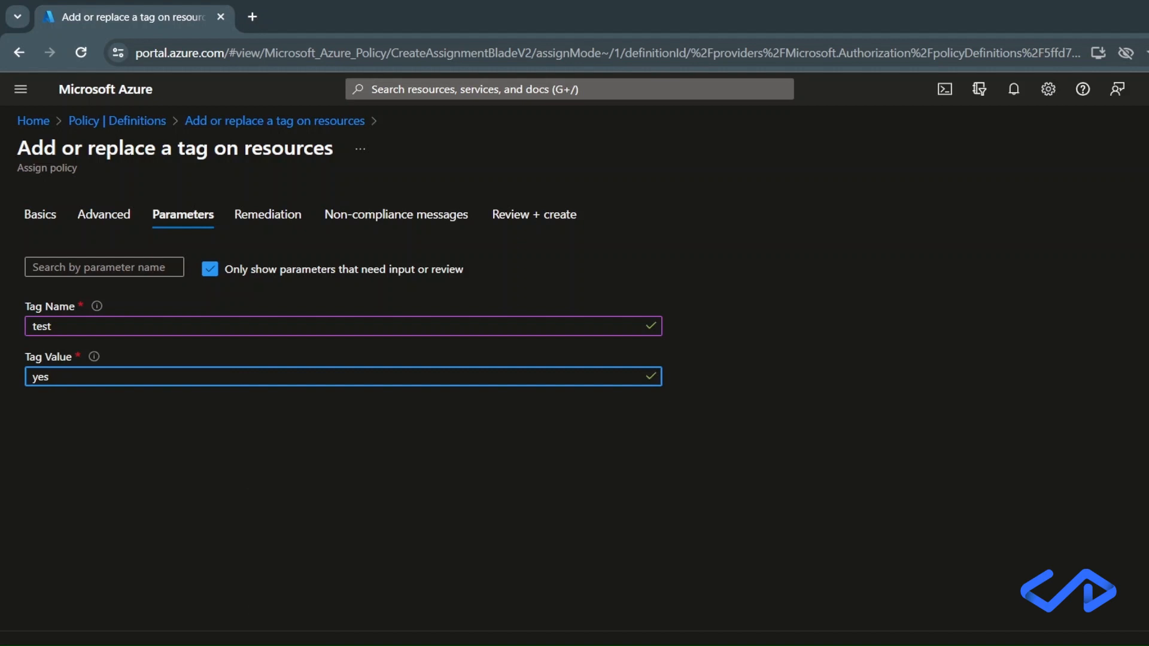
Review the assignment's summary and create the policy assignment.
left_click(63, 645)
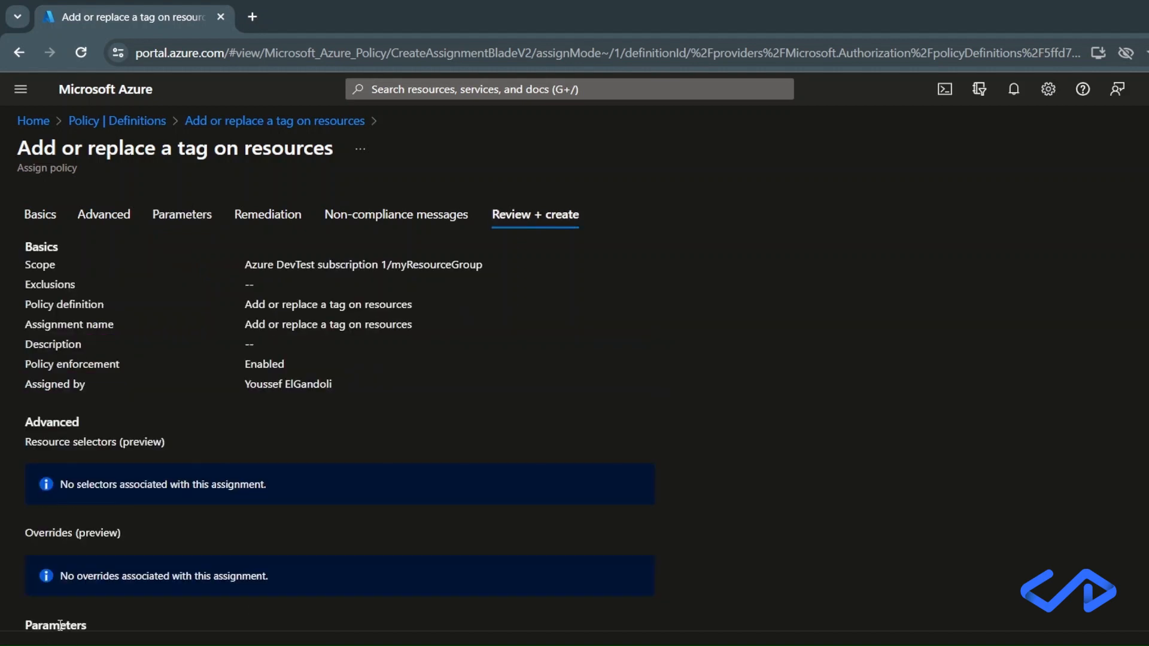
scroll(60, 625, "down", 5)
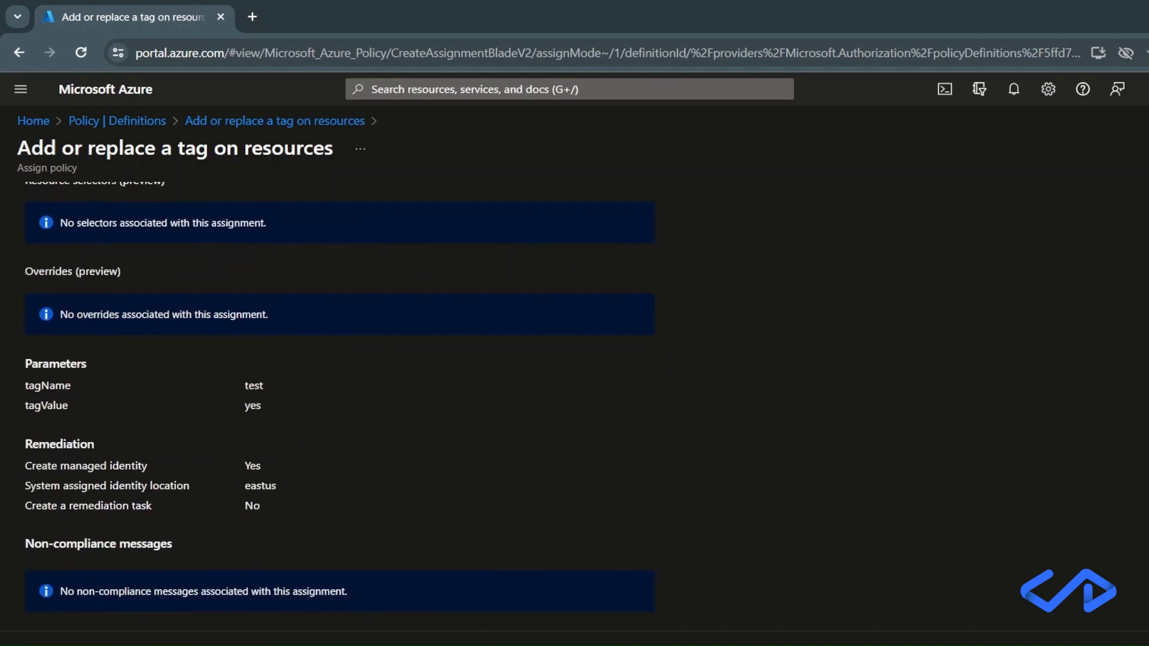
left_click(50, 645)
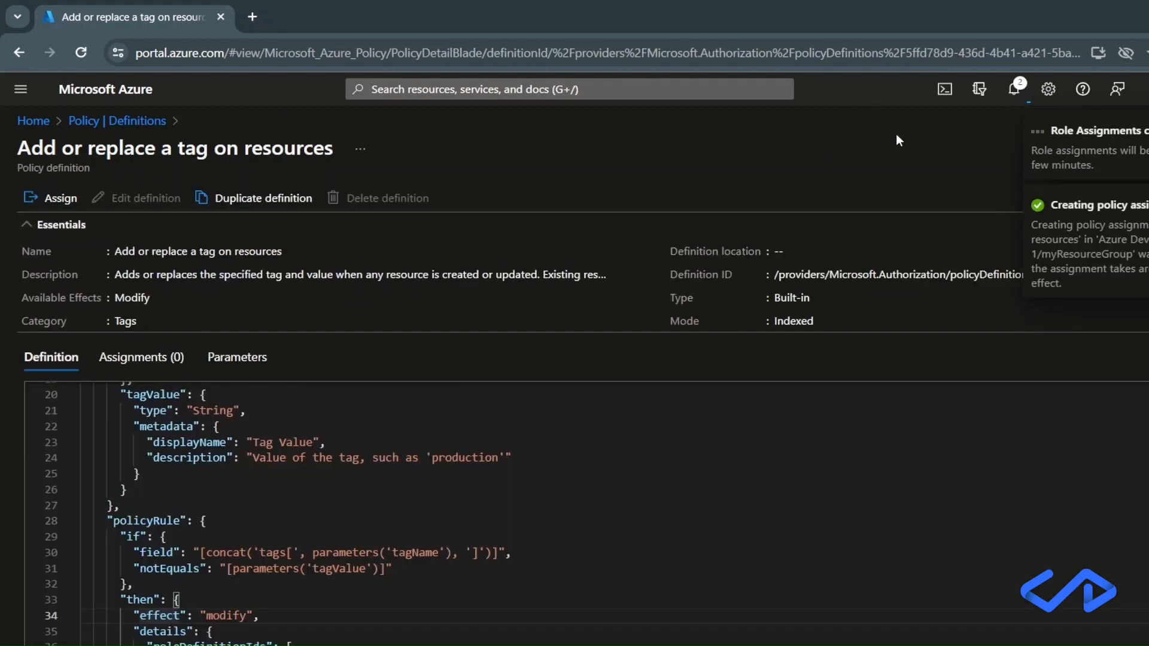
Start a new custom policy definition and choose Azure DevTest subscription 1 as its definition location.
left_click(78, 122)
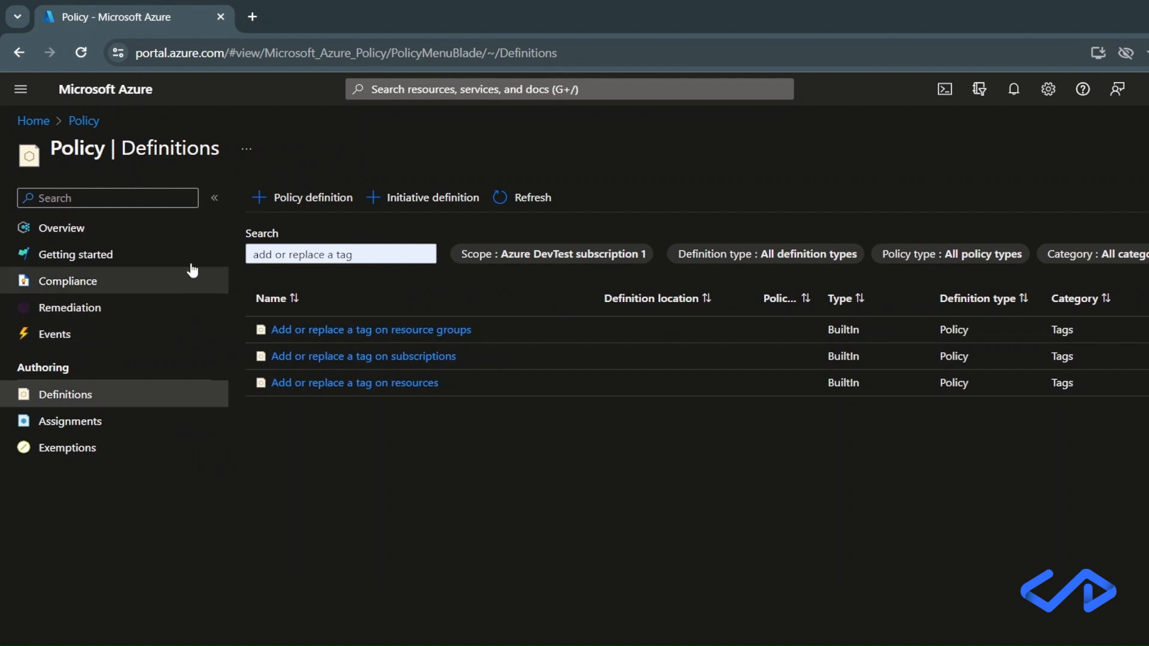
left_click(299, 196)
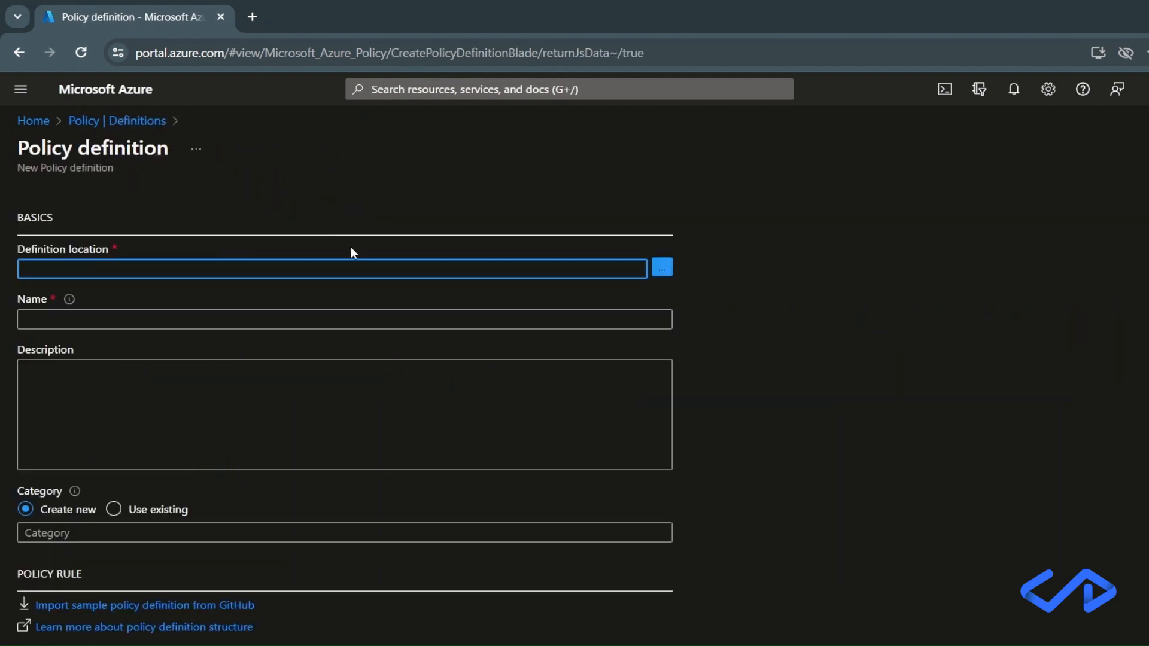
left_click(661, 268)
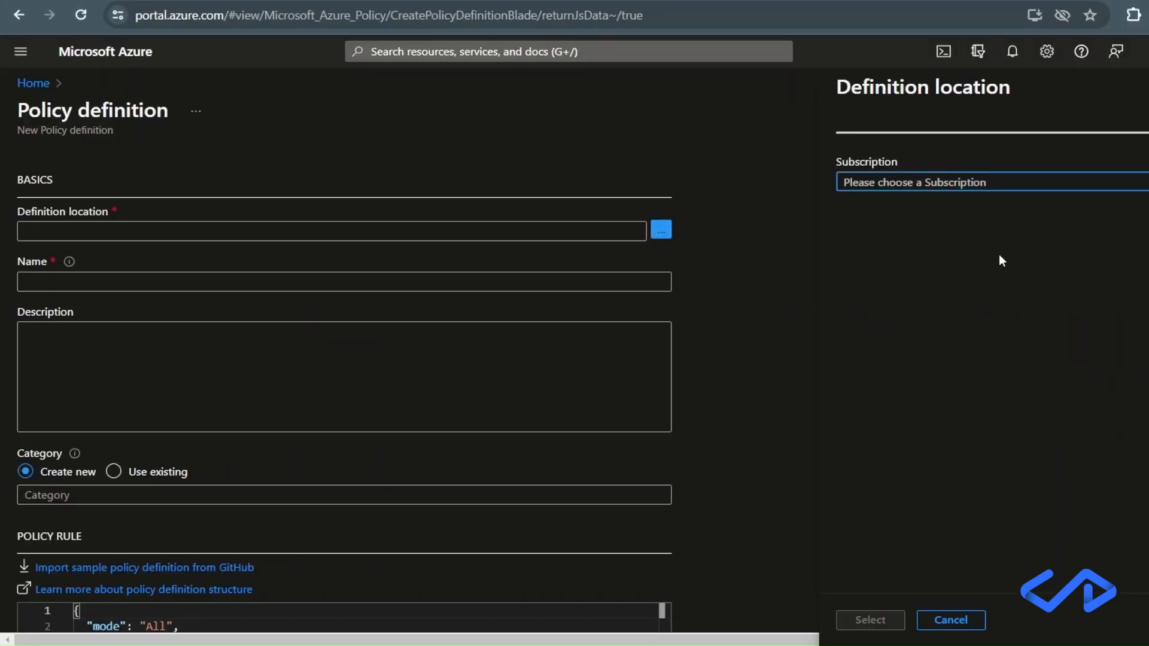
left_click(974, 184)
left_click(949, 237)
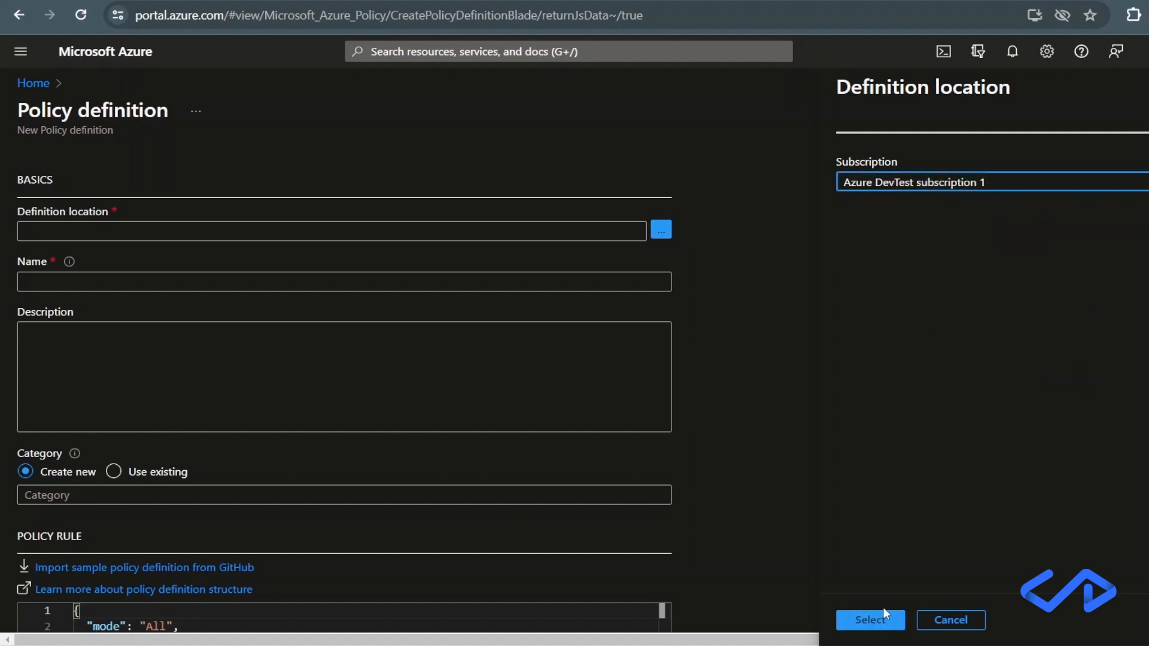
left_click(886, 614)
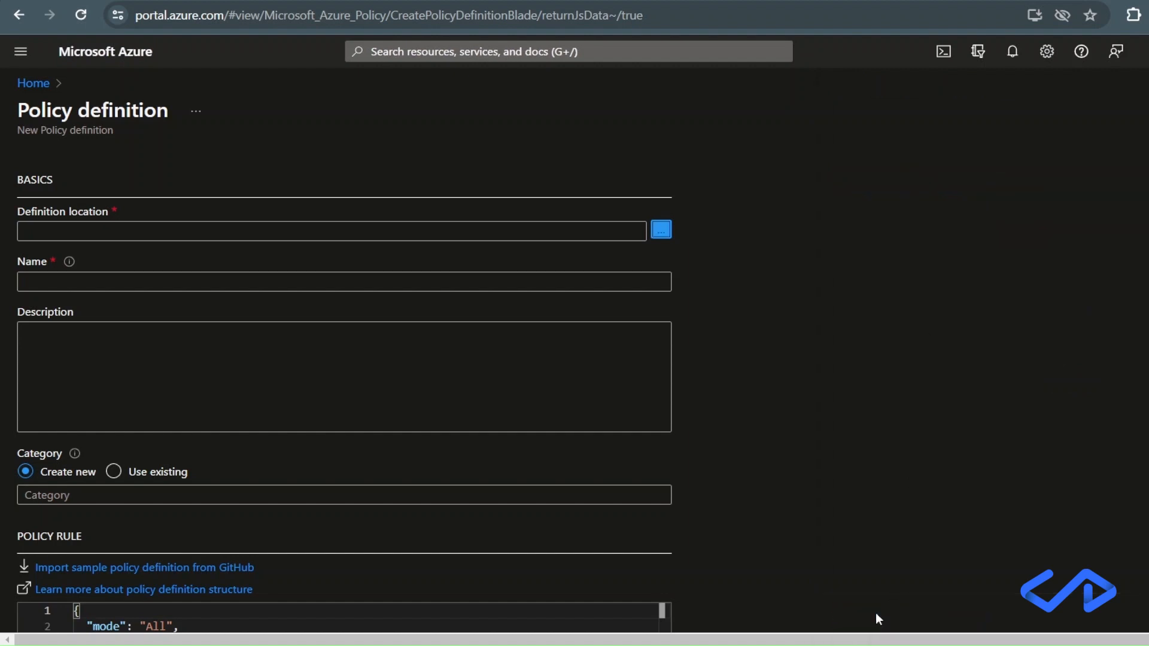
Name the new policy definition "control VM SKU".
left_click(449, 281)
type("contro")
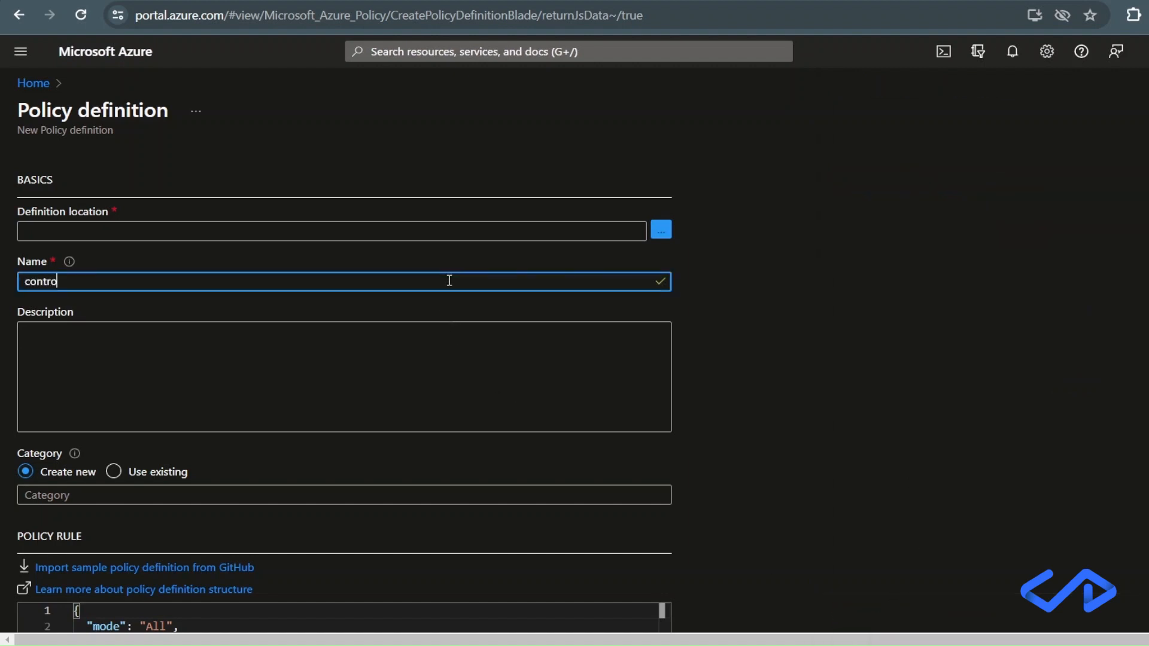
type("l VM S")
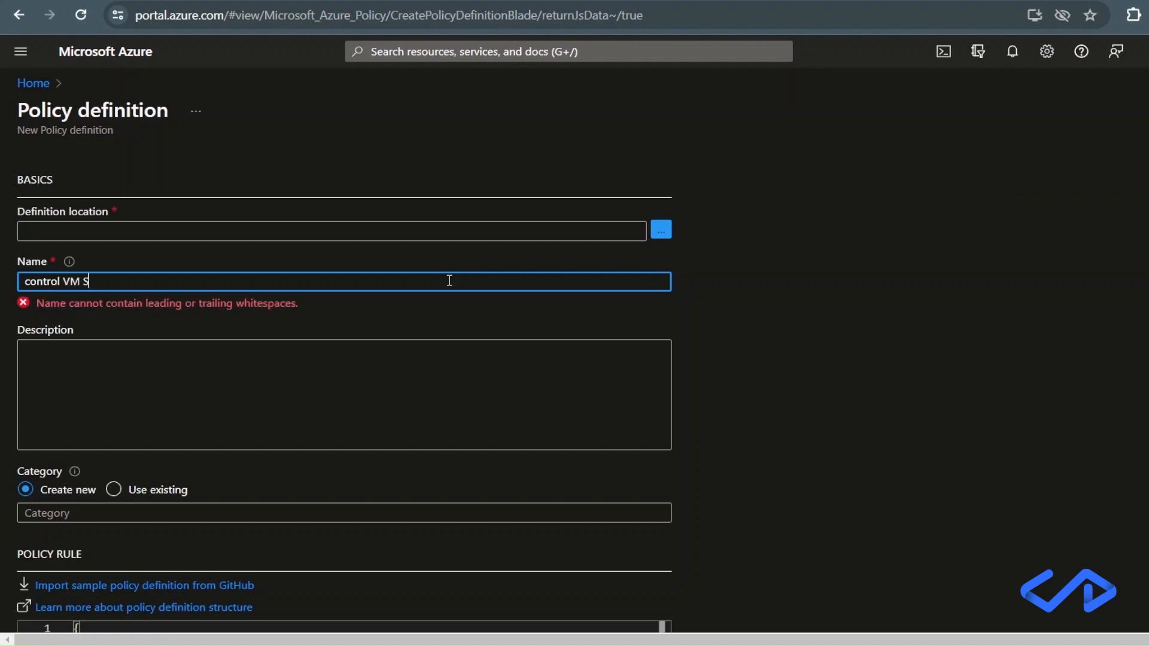
type("KU")
Assign the policy definition to the existing category Monitoring.
scroll(649, 441, "down", 2)
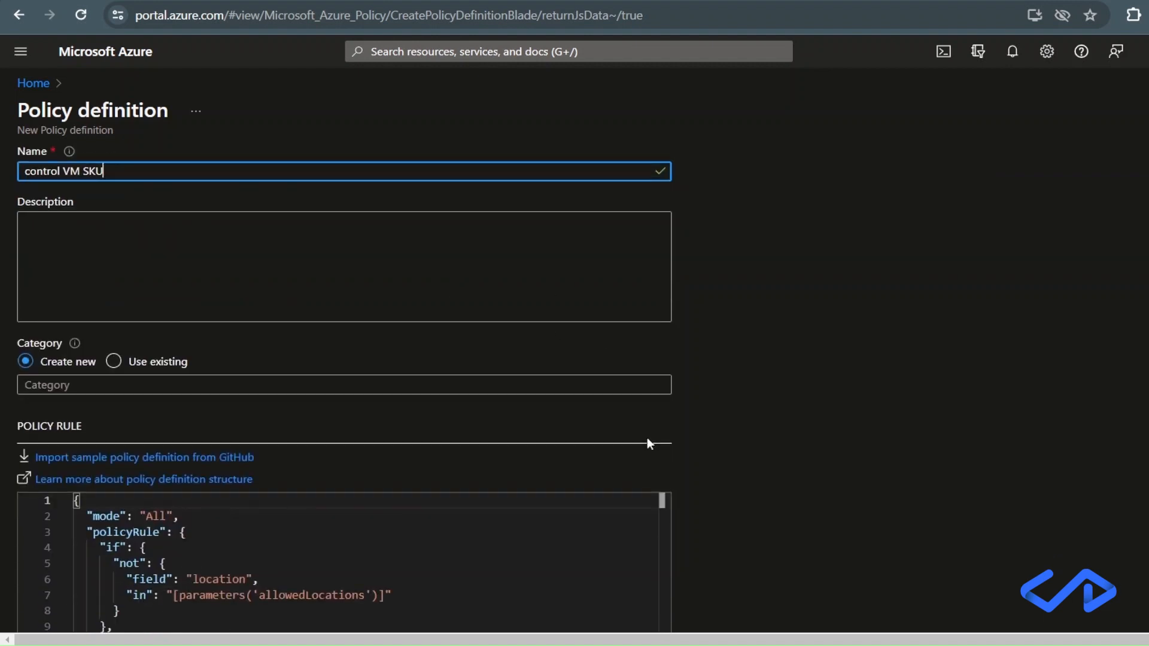
left_click(116, 361)
left_click(124, 381)
scroll(133, 335, "up", 1)
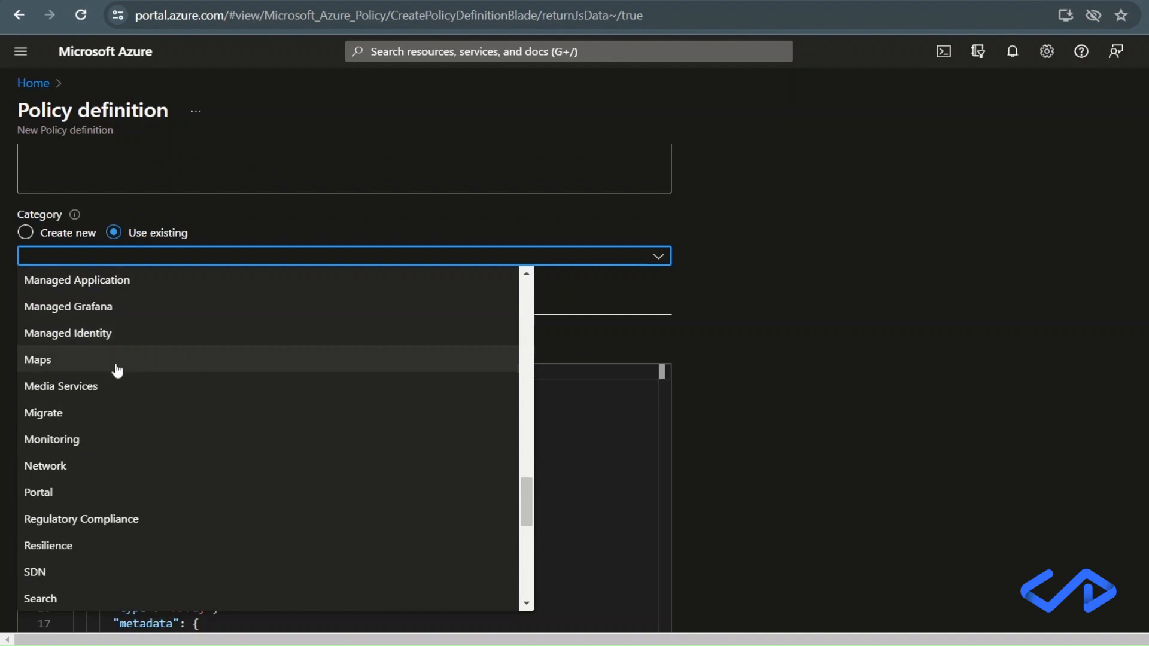
left_click(86, 443)
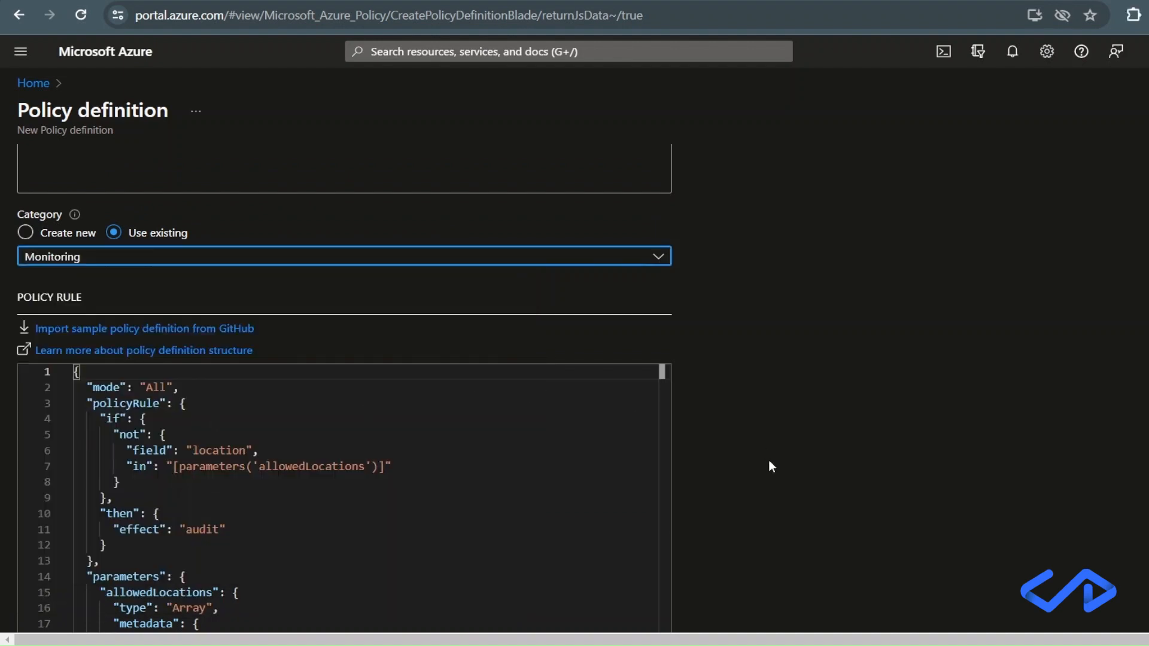
Rename the allowedLocations parameter to allowedSKUs in the policy rule's parameters section.
scroll(770, 467, "down", 3)
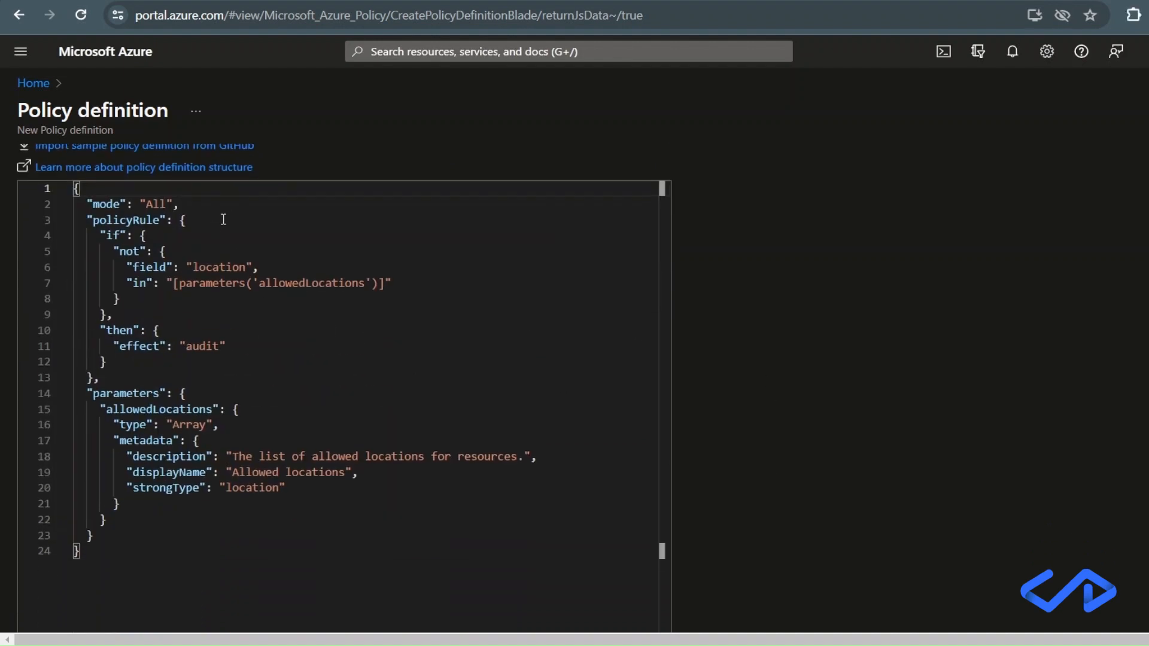
left_click(209, 408)
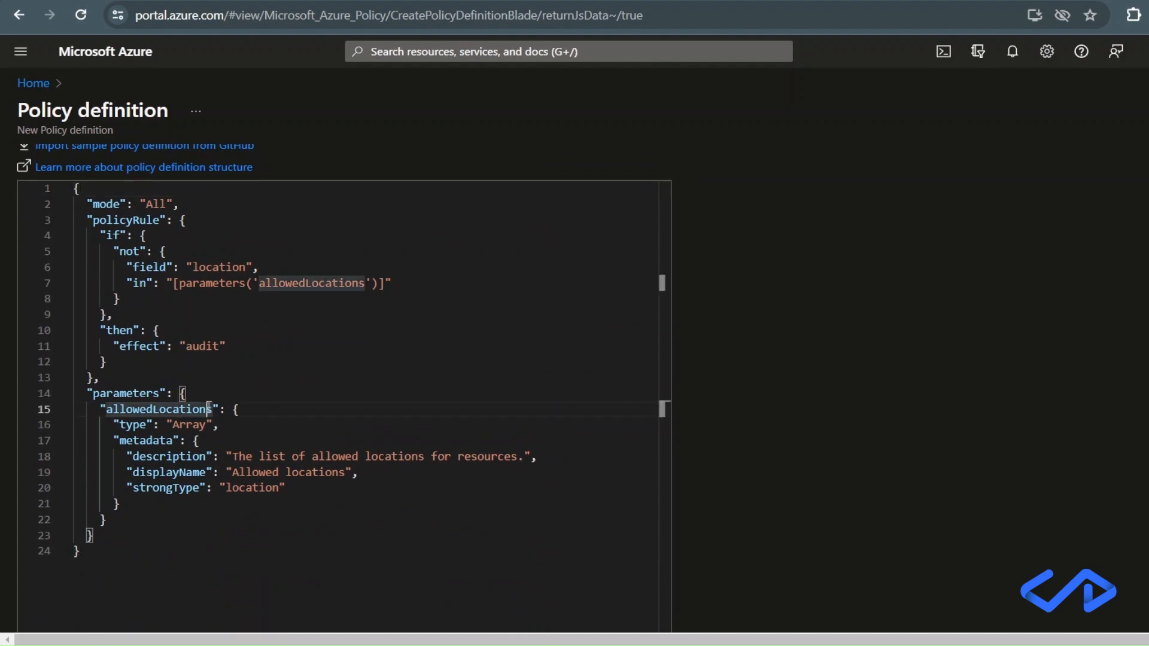
left_click_drag(209, 409, 153, 409)
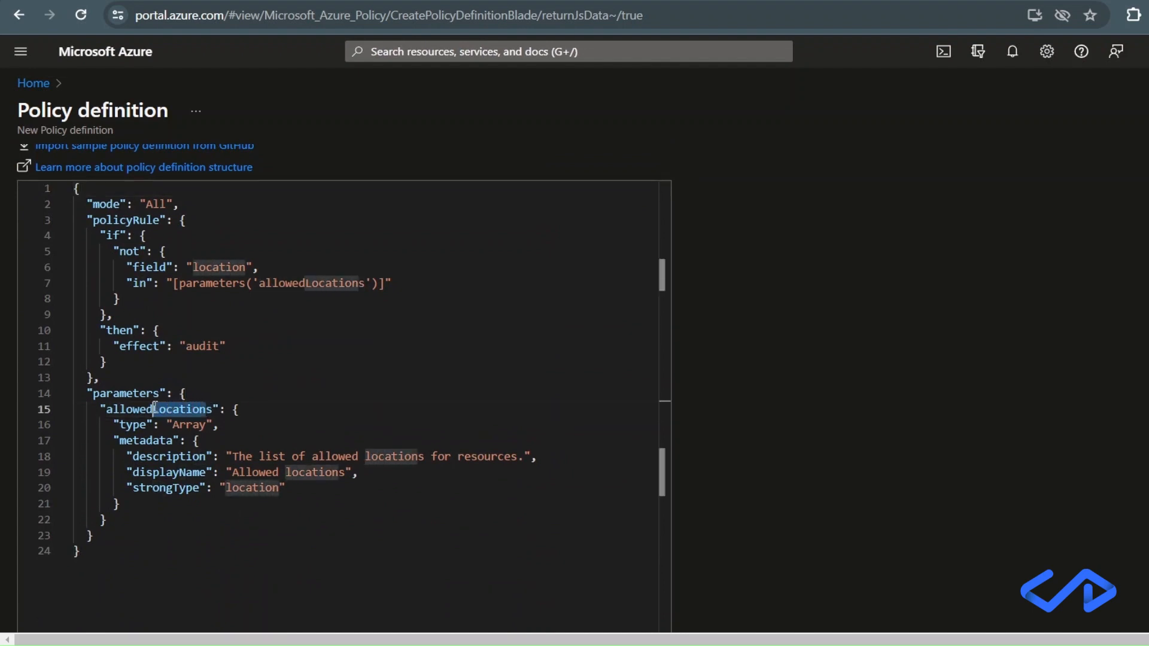
type("SKU")
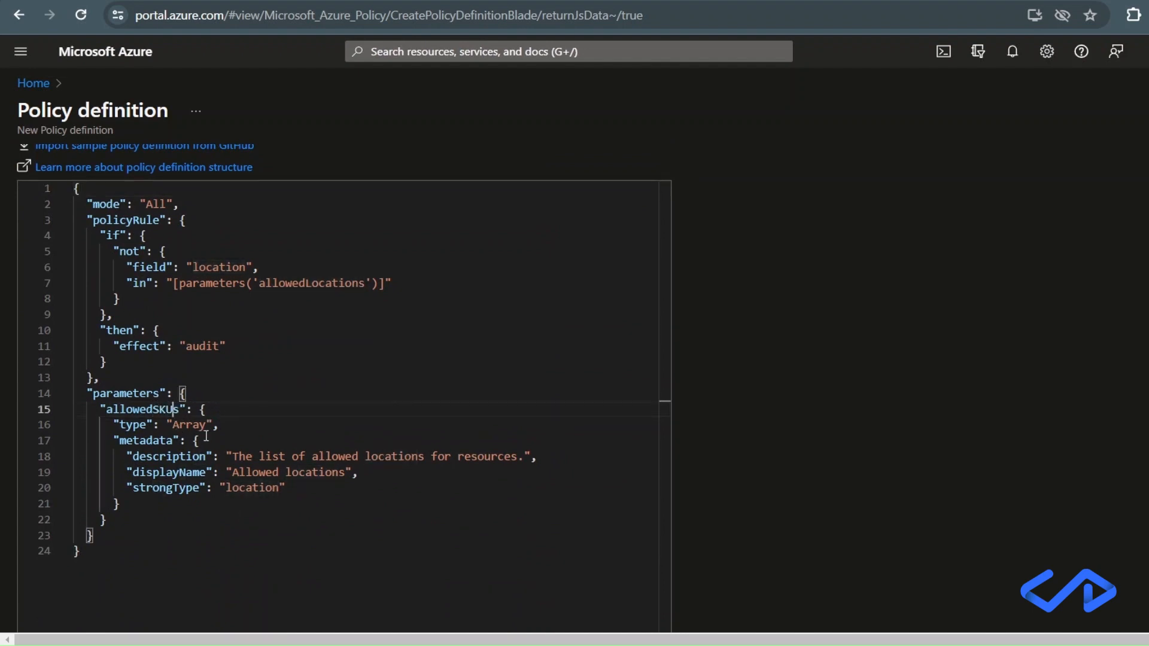
Add an allowedValues array below the allowedSKUs parameter's type, containing "Standard_D2s_v3", "Standard_D4s_v3" and "Standard_DS2_v2".
left_click(234, 429)
key("Return")
type("\"")
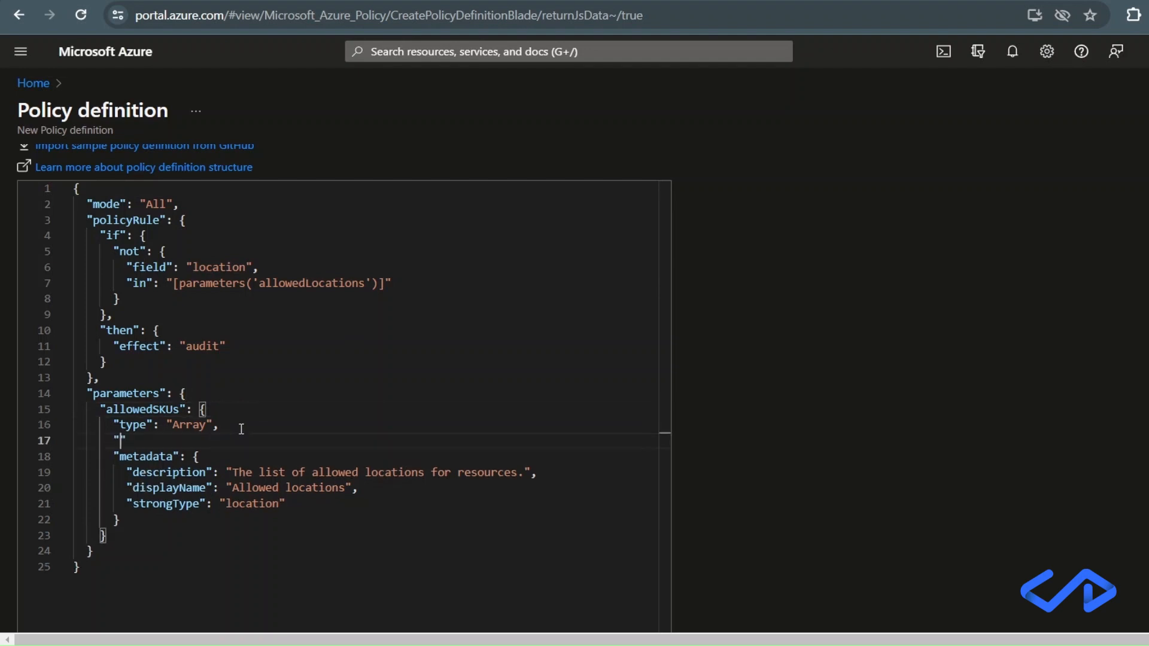
type("allowedValues")
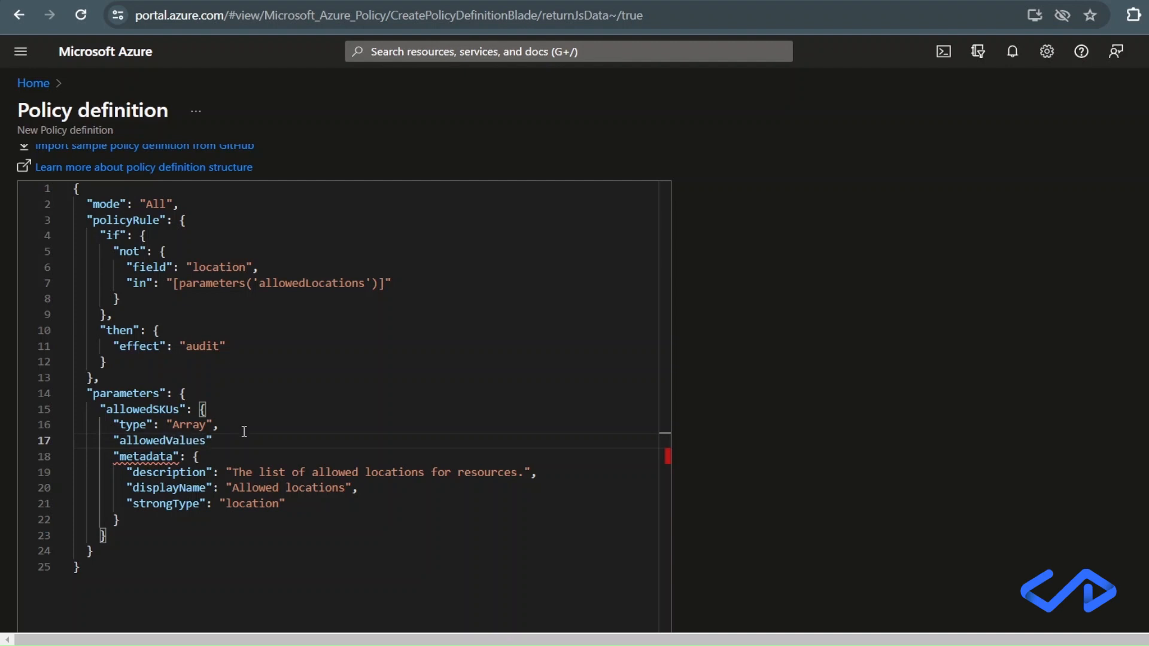
key("Right")
type(":")
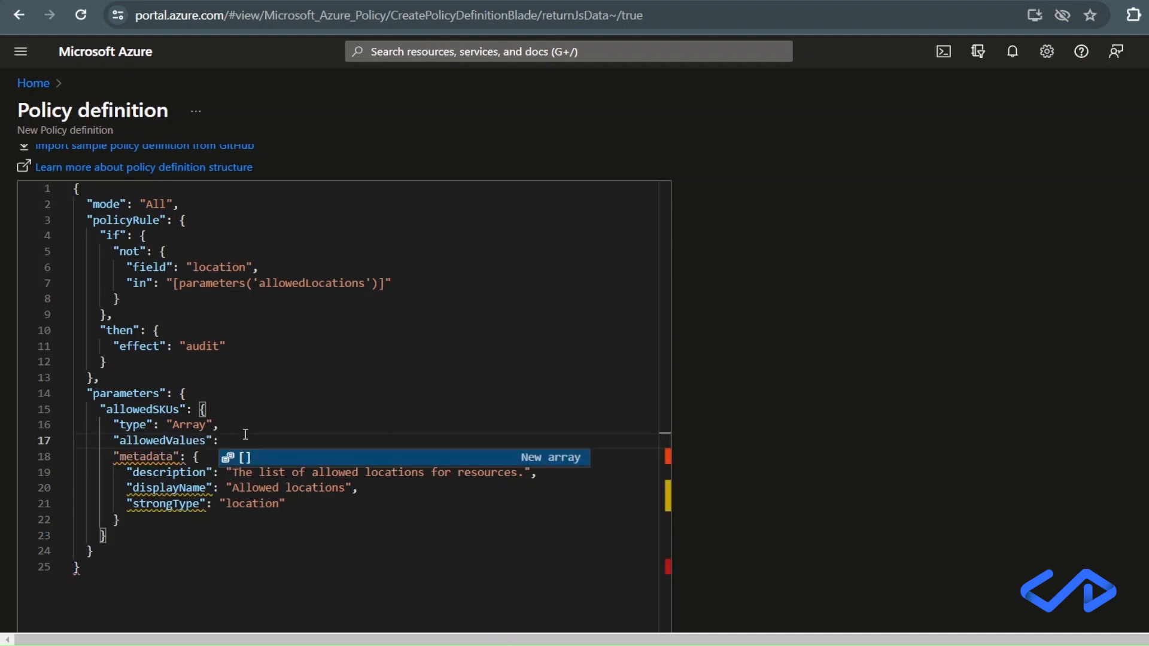
key("Return")
key("Return")
type("\"Standard_D2s_v3\", \"Standard_D4s_v3\", \"Standard_DS2_v2\"")
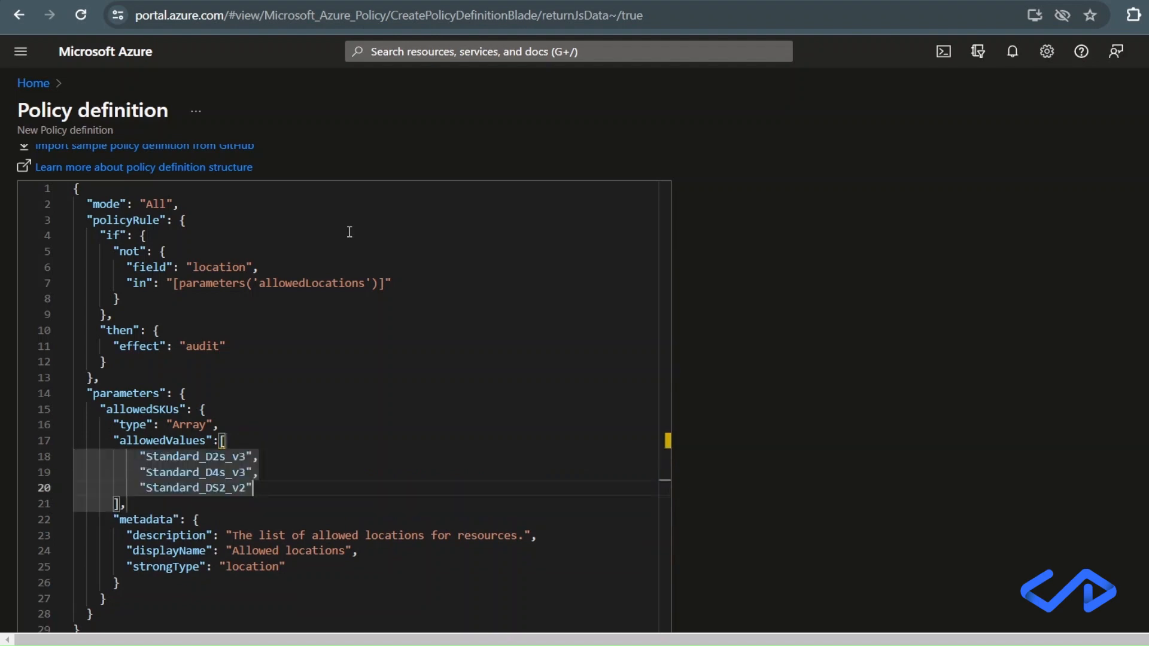
In the parameter's metadata, remove strongType, set displayName to "Allowed SKUs" and description to "The list of allowed SKUs.".
left_click(300, 520)
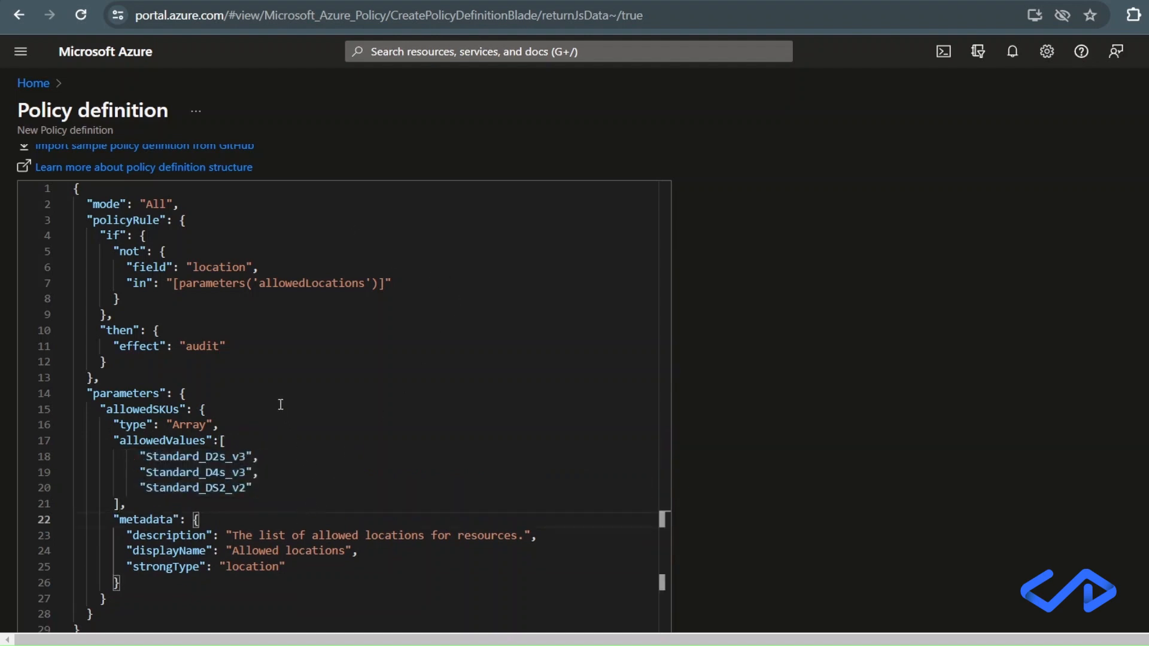
left_click_drag(293, 584, 358, 553)
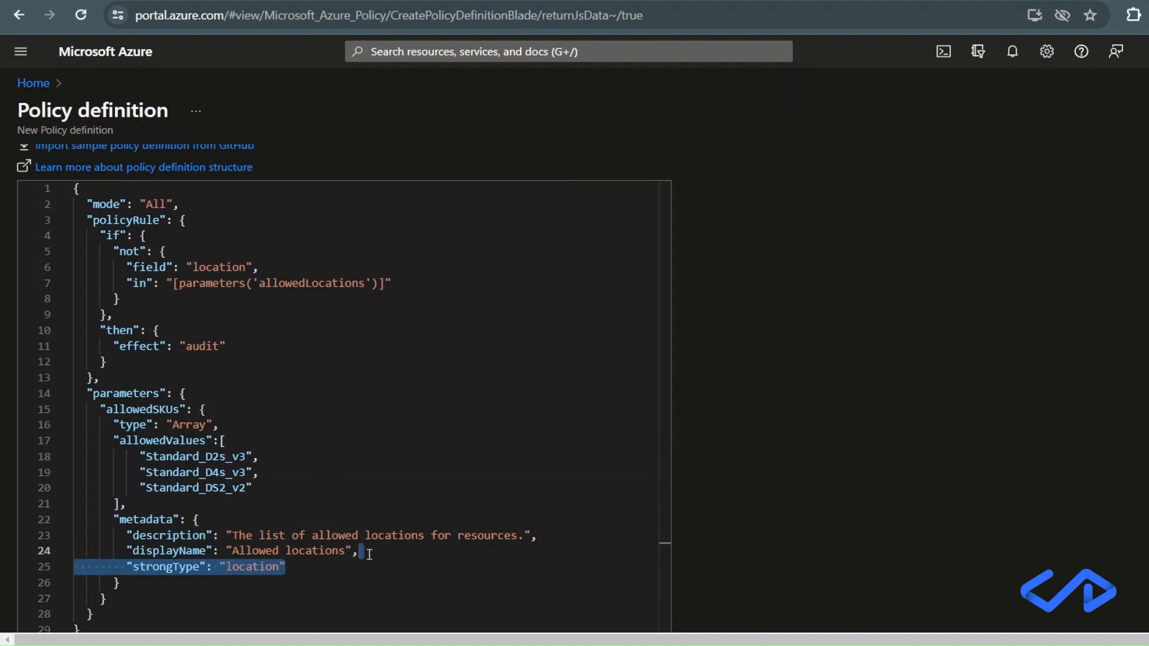
key("BackSpace")
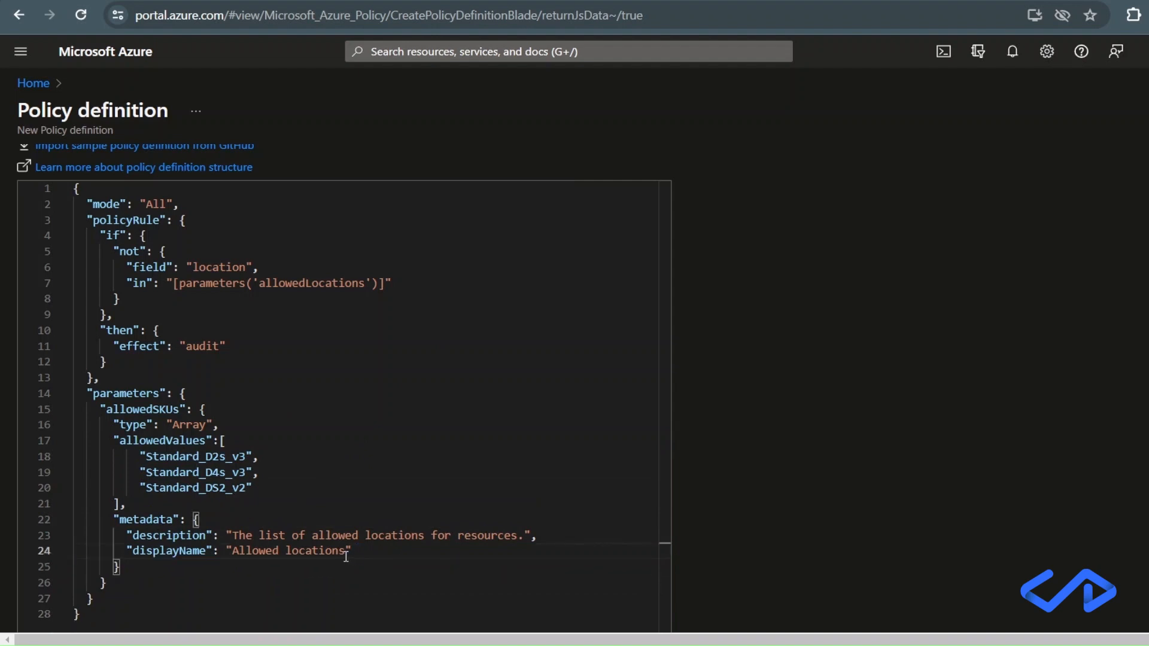
left_click_drag(338, 551, 286, 551)
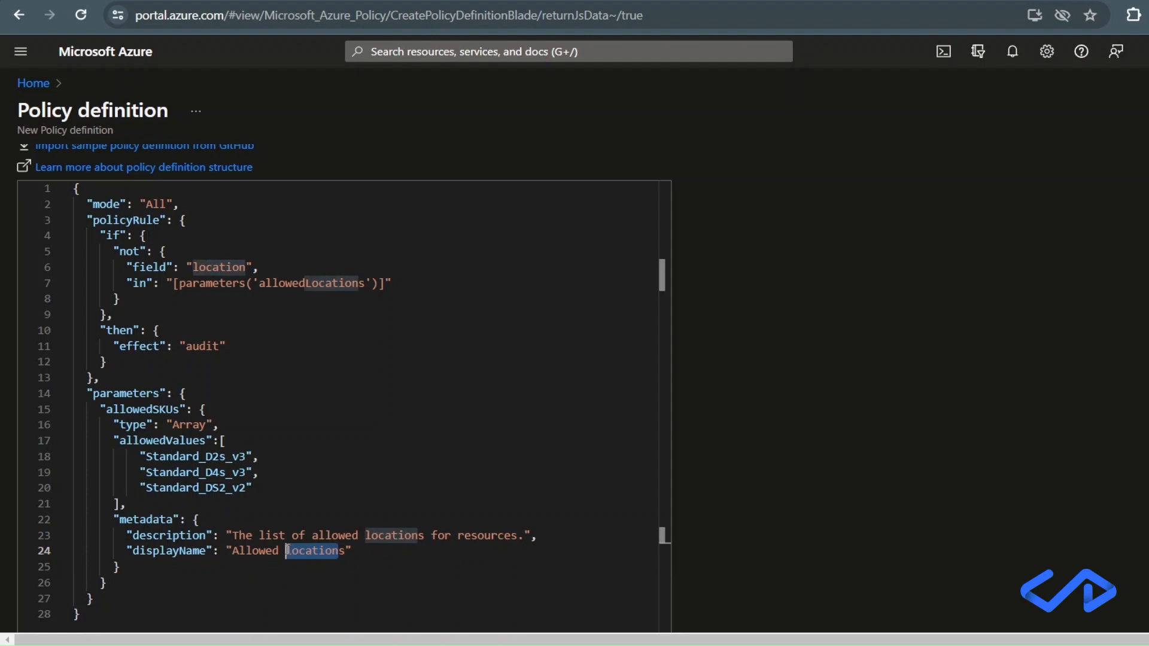
type("SKU")
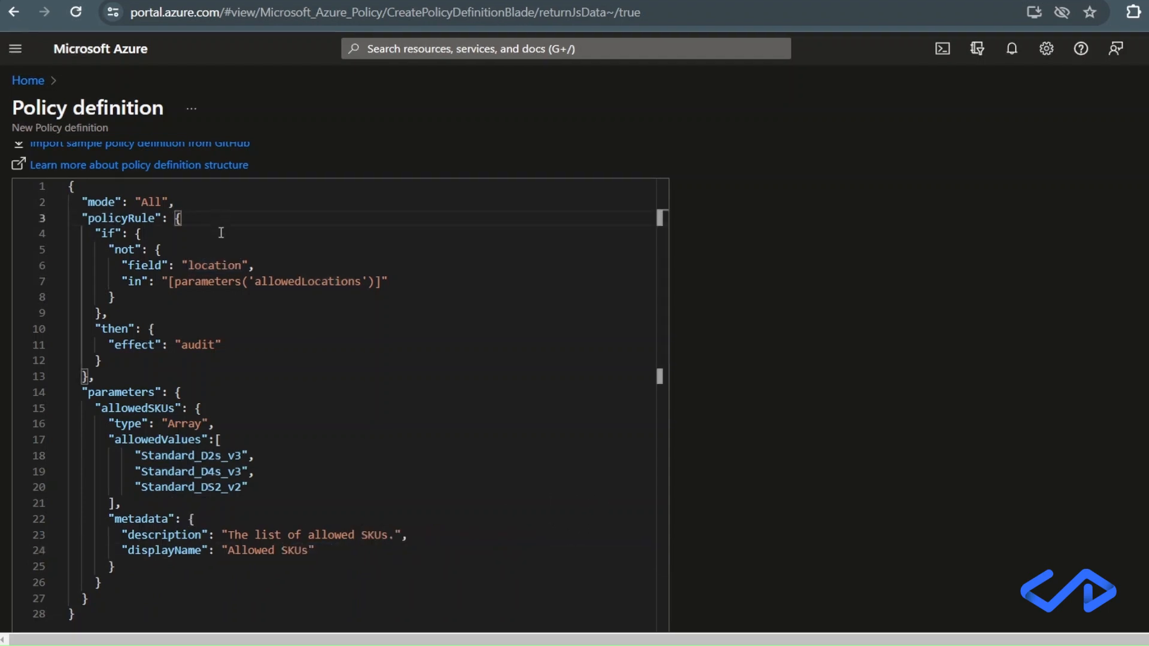
Insert an empty "allOf" array at the start of the policy rule's if block, above the not condition.
left_click(226, 234)
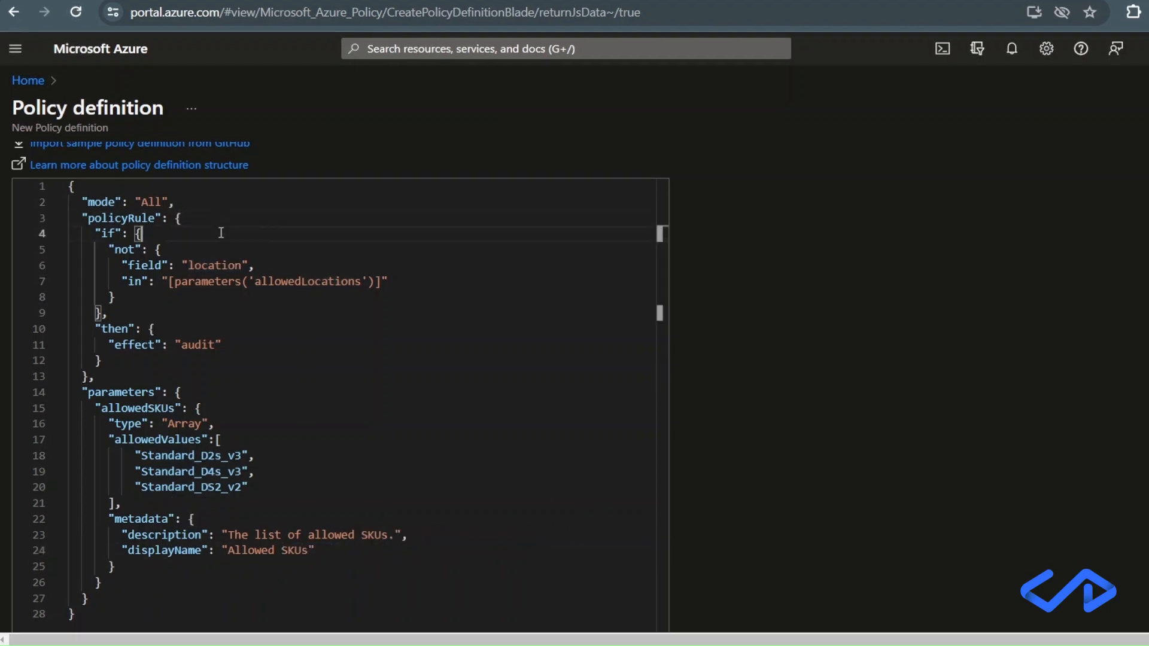
key("Return")
type("\"")
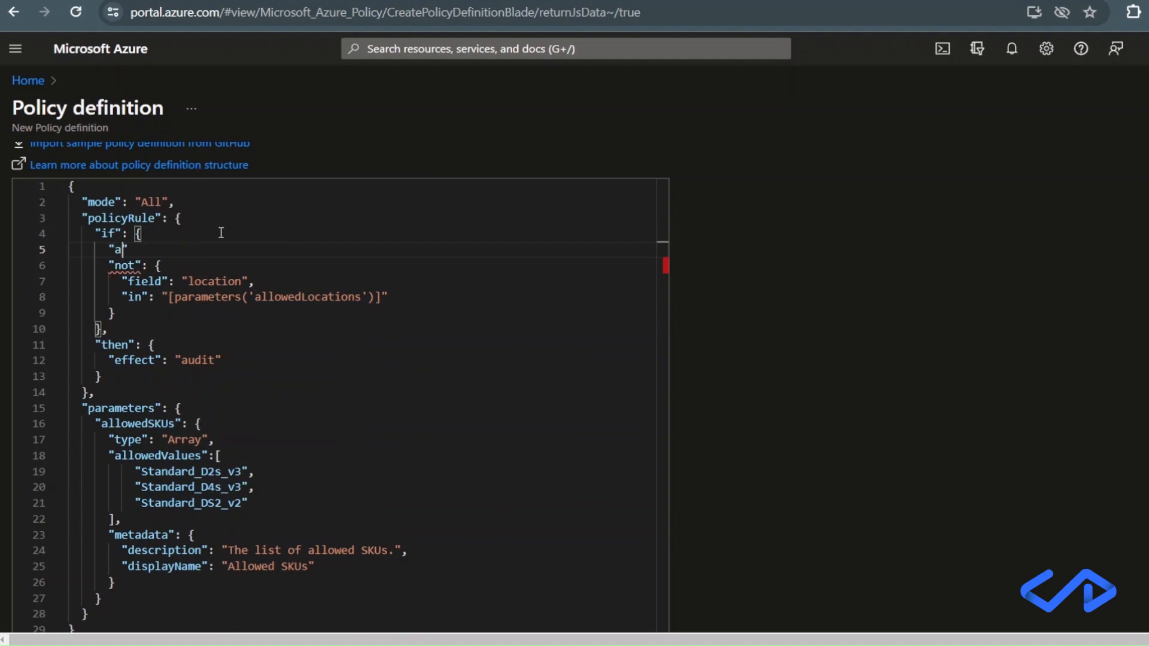
type("allOf\":")
key("Return")
Add a condition object to the allOf array with field "type" and equals "Microsoft.Compute/virtualMachines".
key("Return")
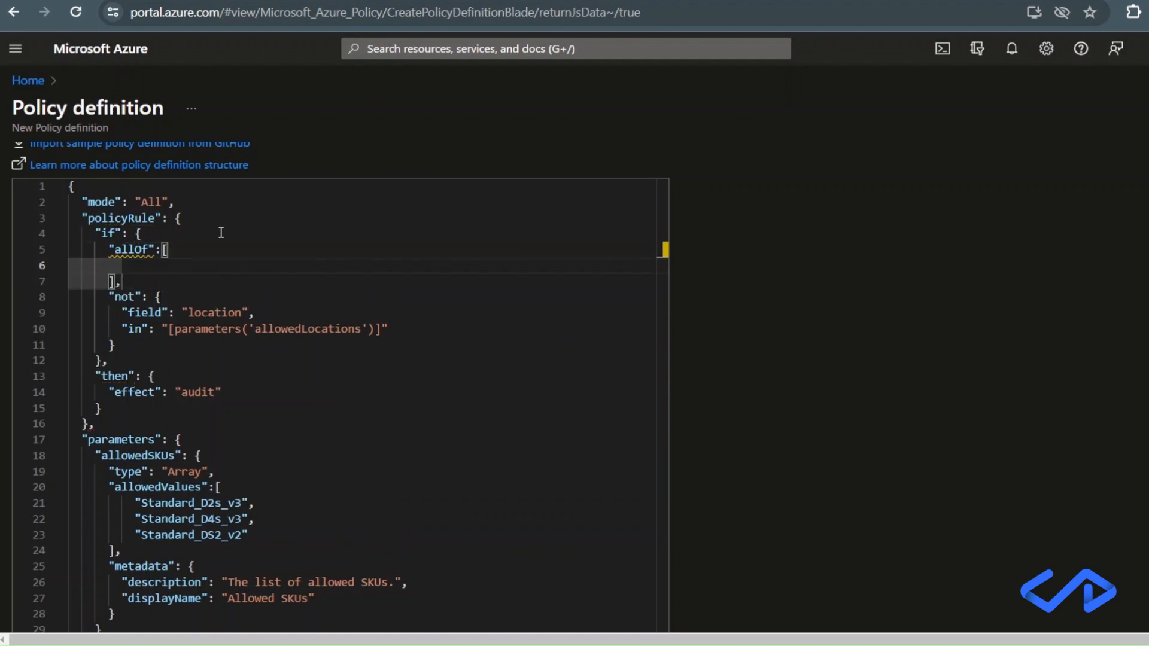
type("{")
key("Return")
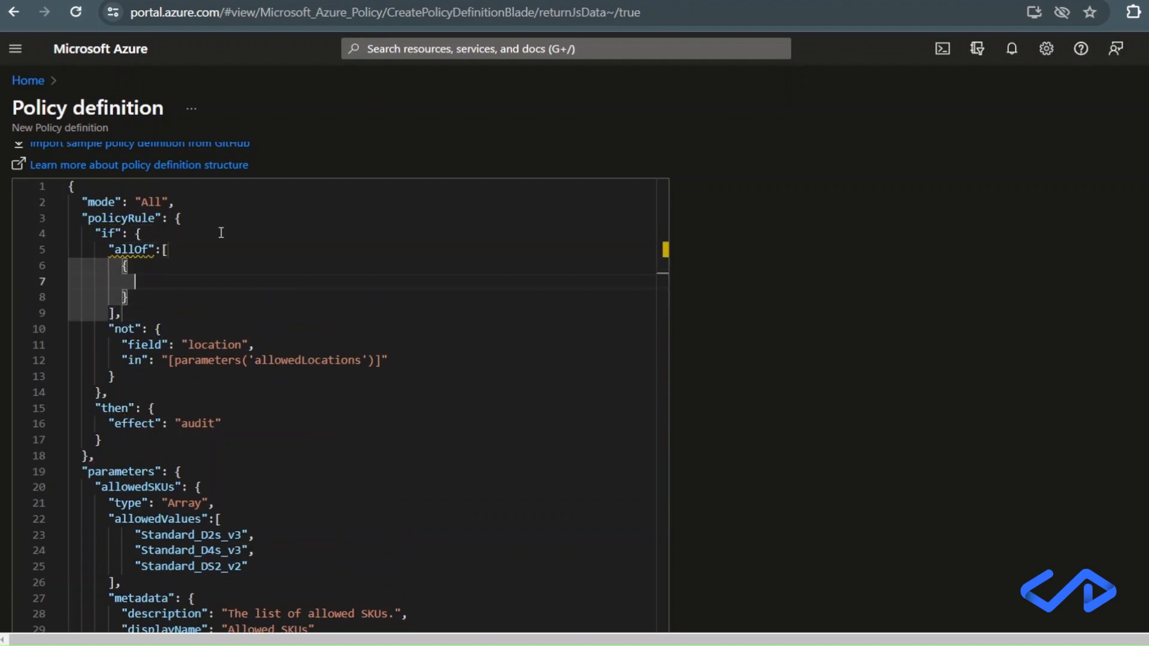
type("\"field\"")
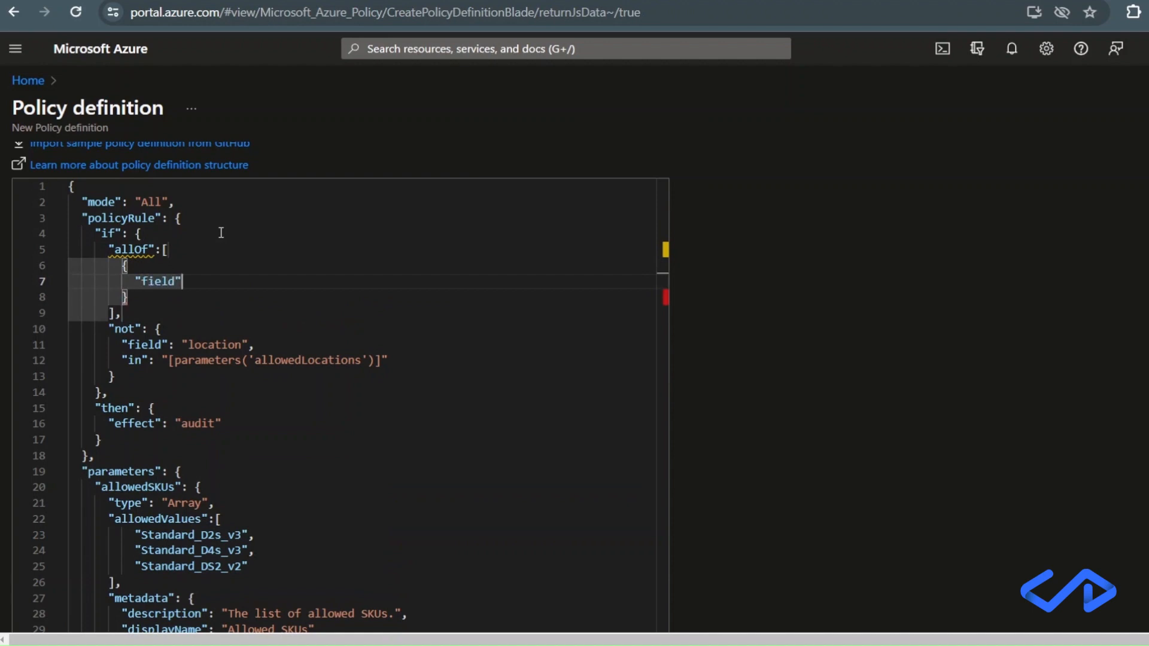
type(": \"type\",")
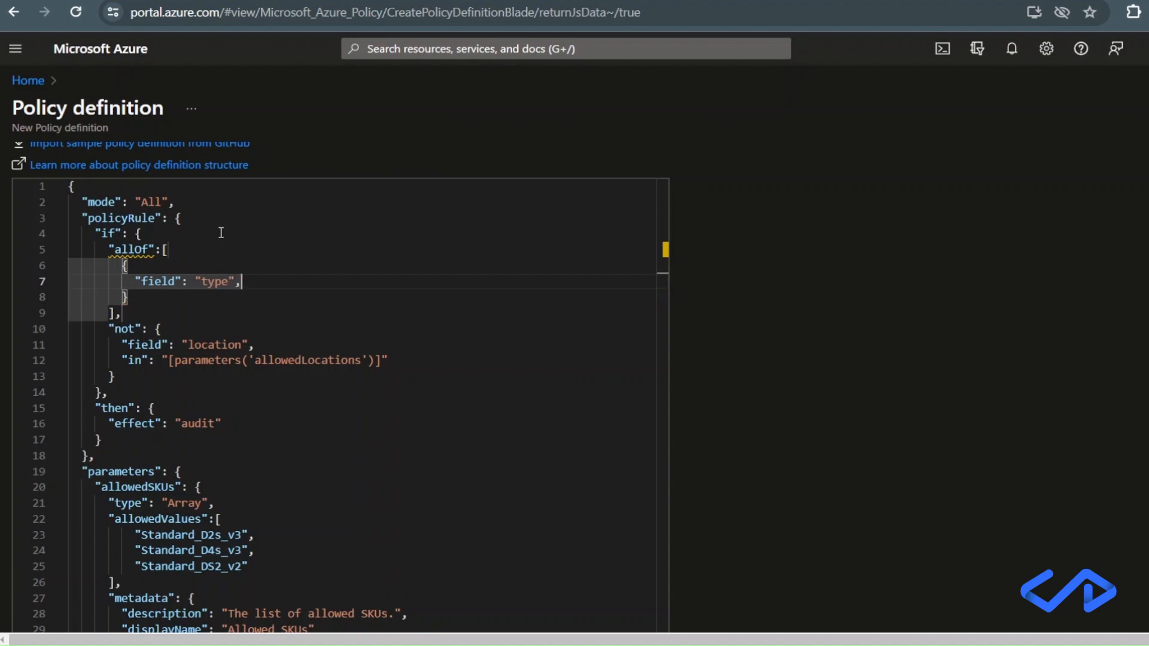
key("Return")
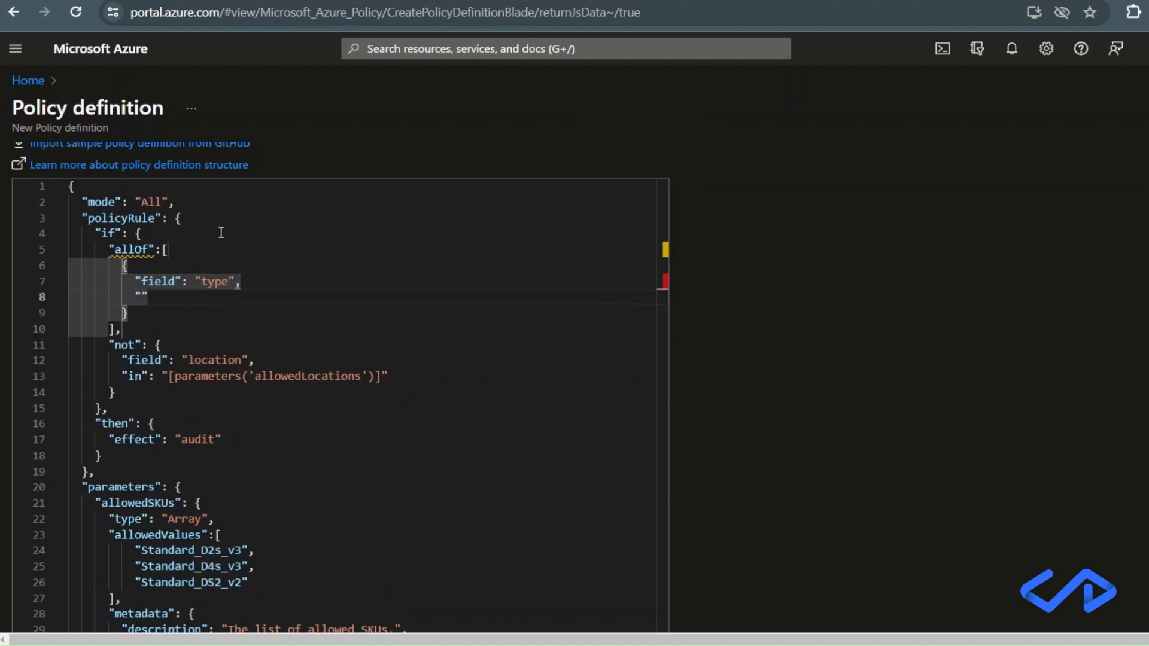
type("equals\": ")
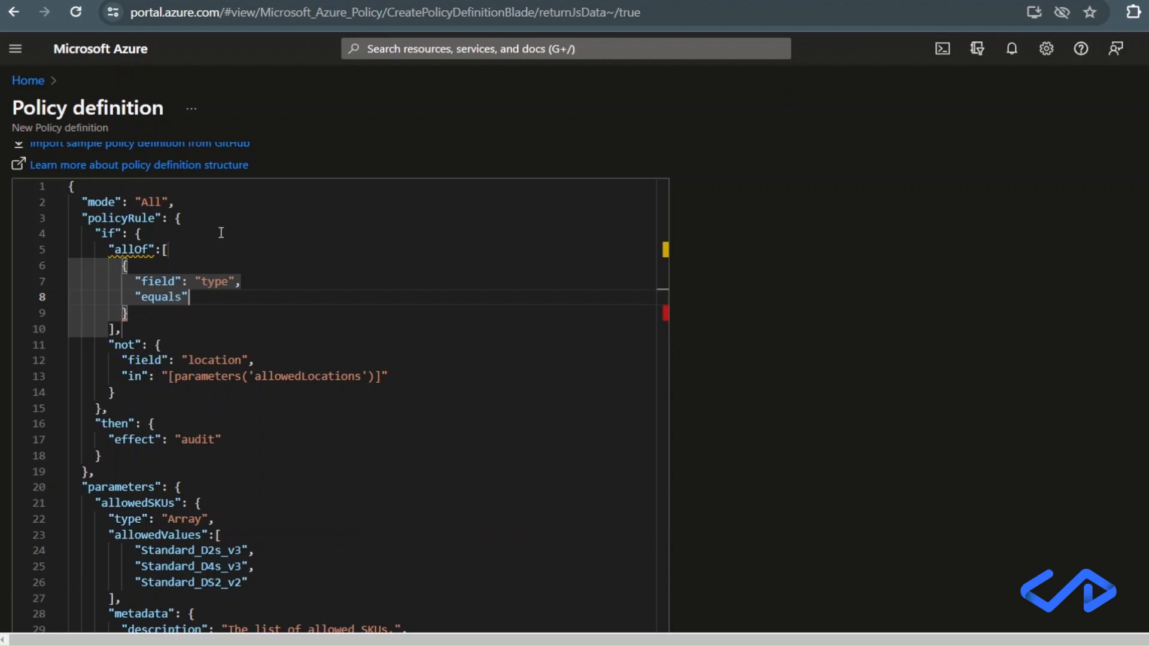
type("\"")
type("Microsoft.Compute/virtualMachines")
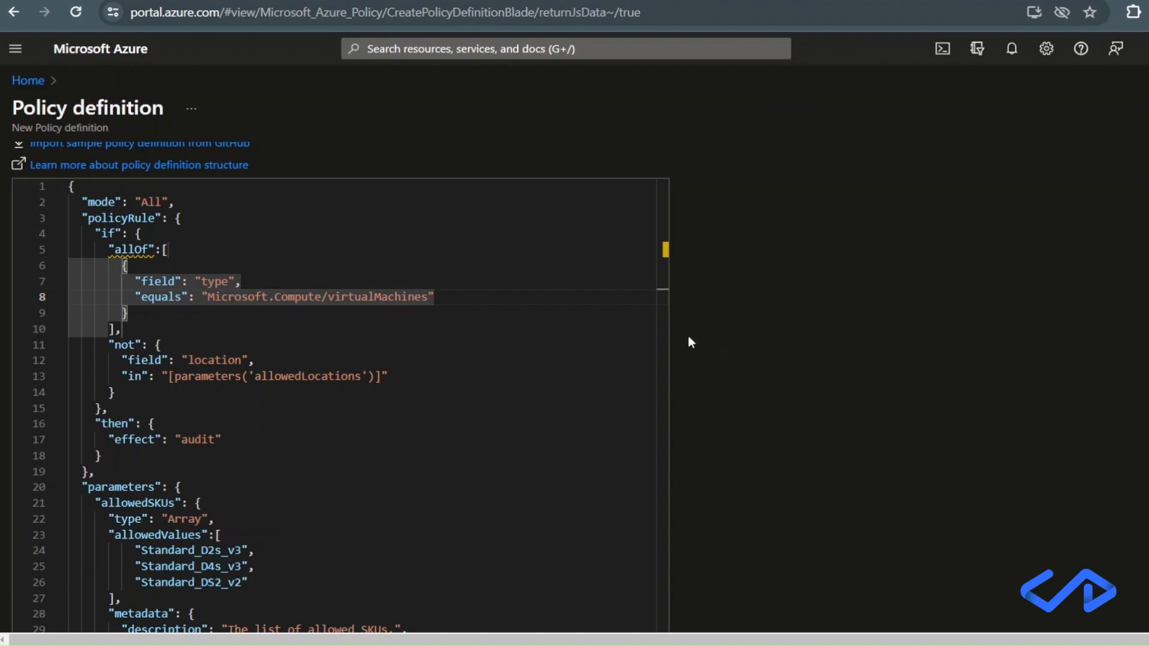
left_click(516, 286)
Add a second object to the allOf array and move the existing not block into it.
left_click(178, 311)
type(",")
key("Return")
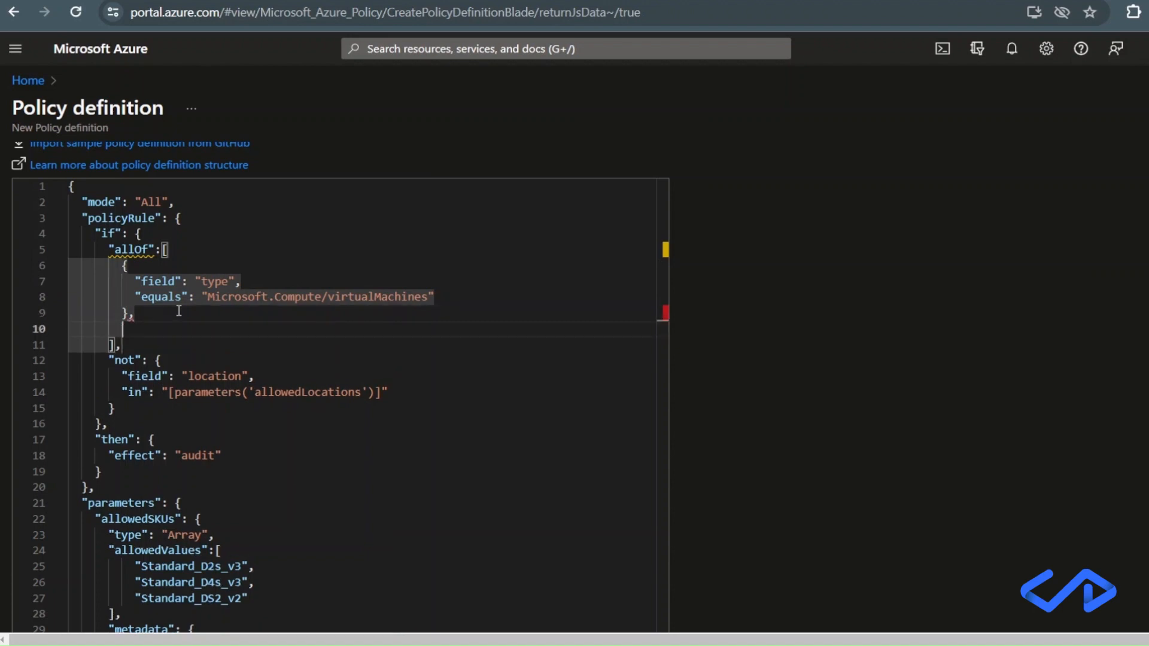
type("{")
key("Return")
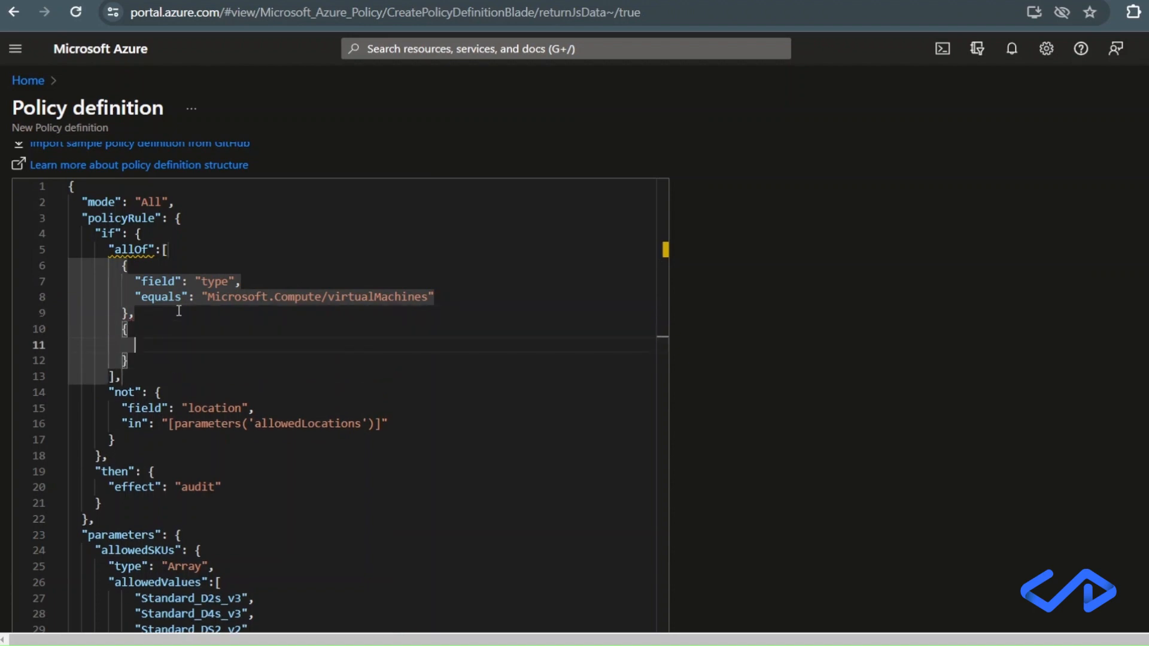
left_click_drag(115, 441, 70, 388)
key("ctrl+x")
left_click(143, 345)
key("ctrl+v")
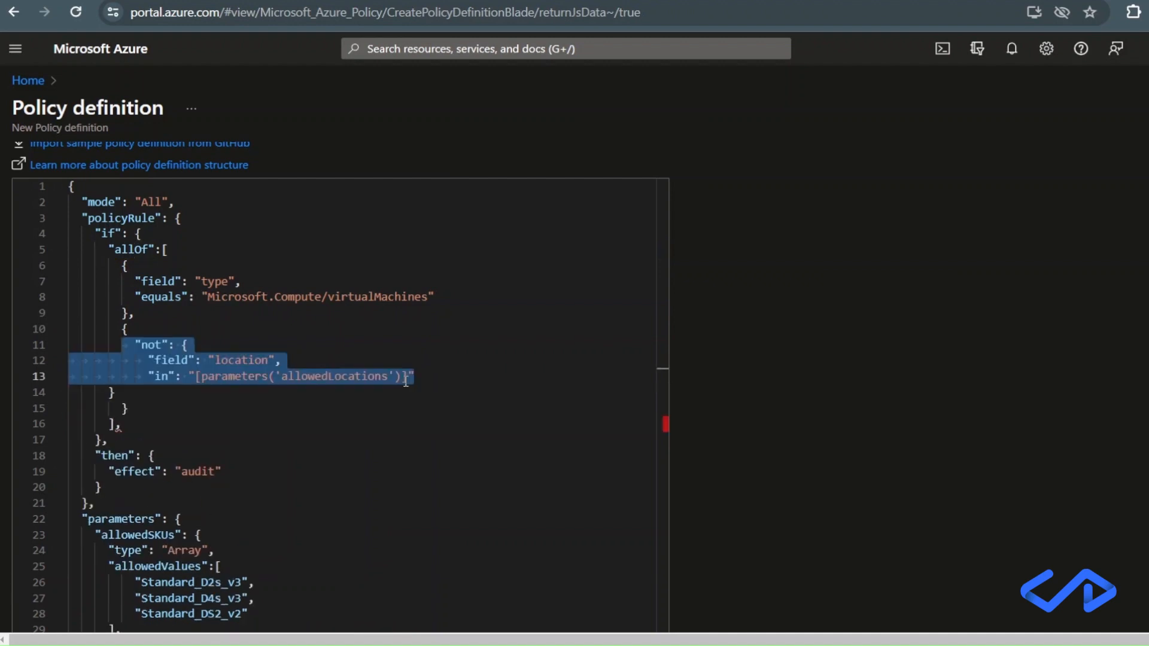
Set the not condition's field to "Microsoft.Compute/virtualMachines/sku.name", reusing the resource type from the first condition.
left_click(404, 377)
double_click(256, 361)
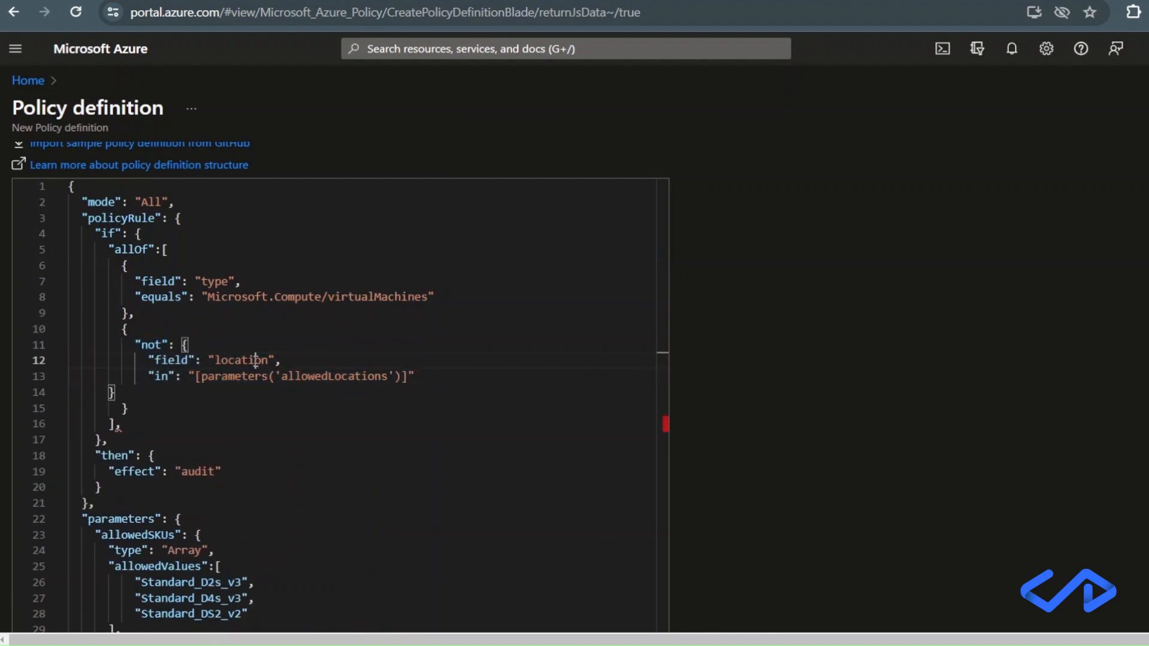
key("BackSpace")
left_click_drag(428, 296, 209, 297)
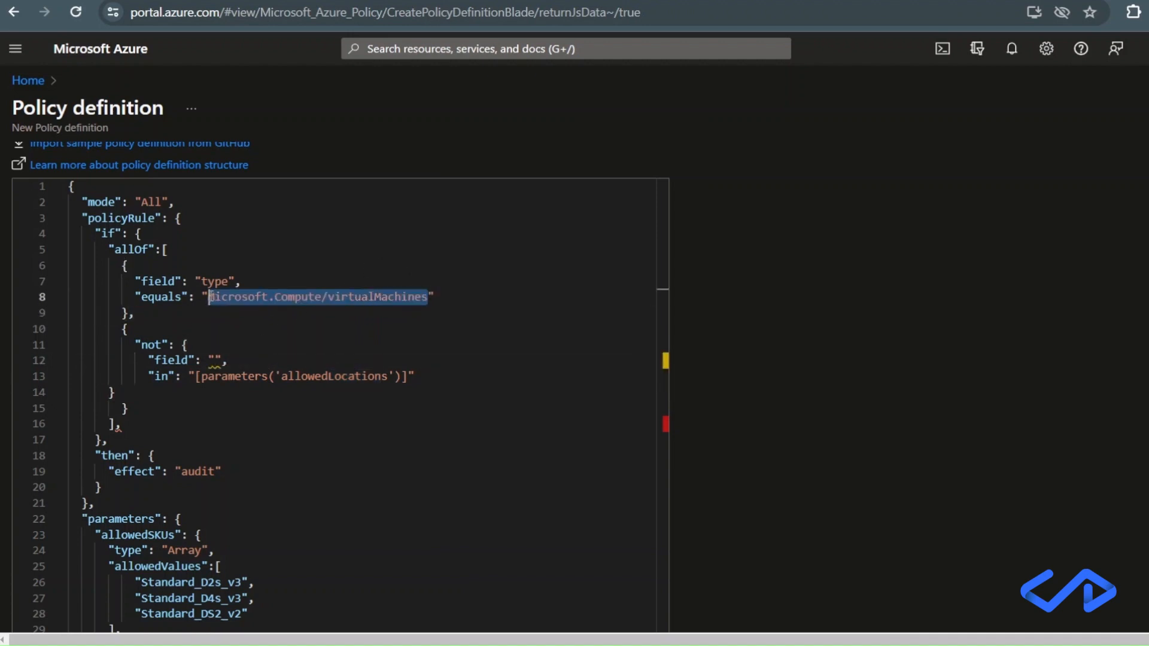
key("ctrl+c")
left_click(214, 361)
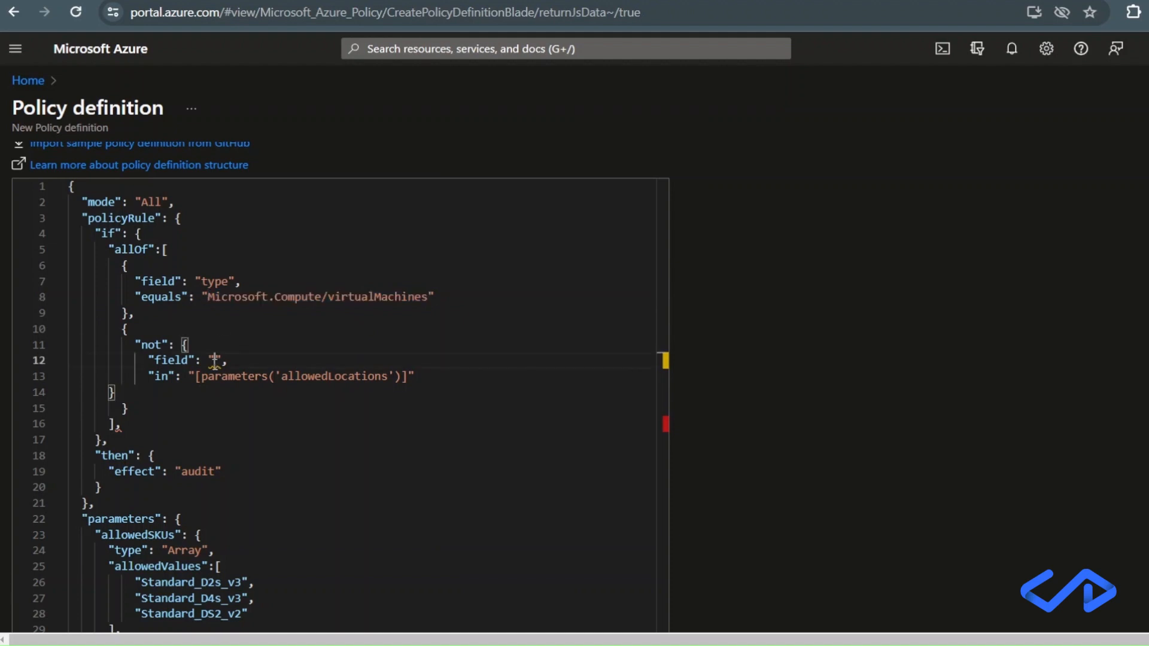
key("ctrl+v")
type("/sl")
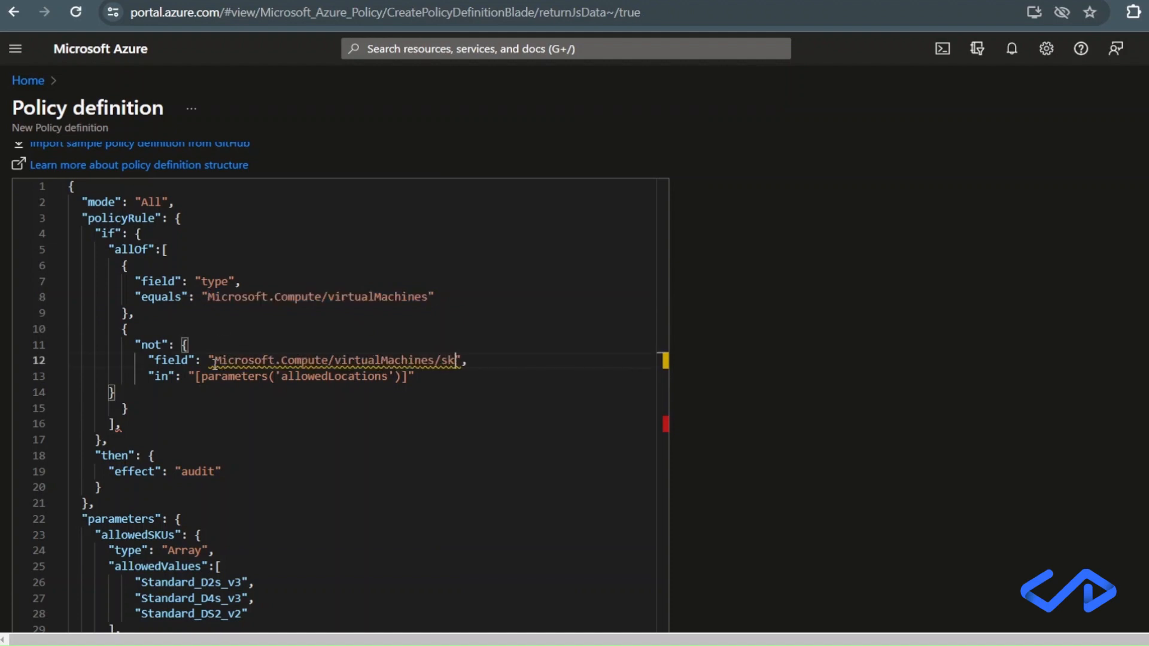
type("u.name")
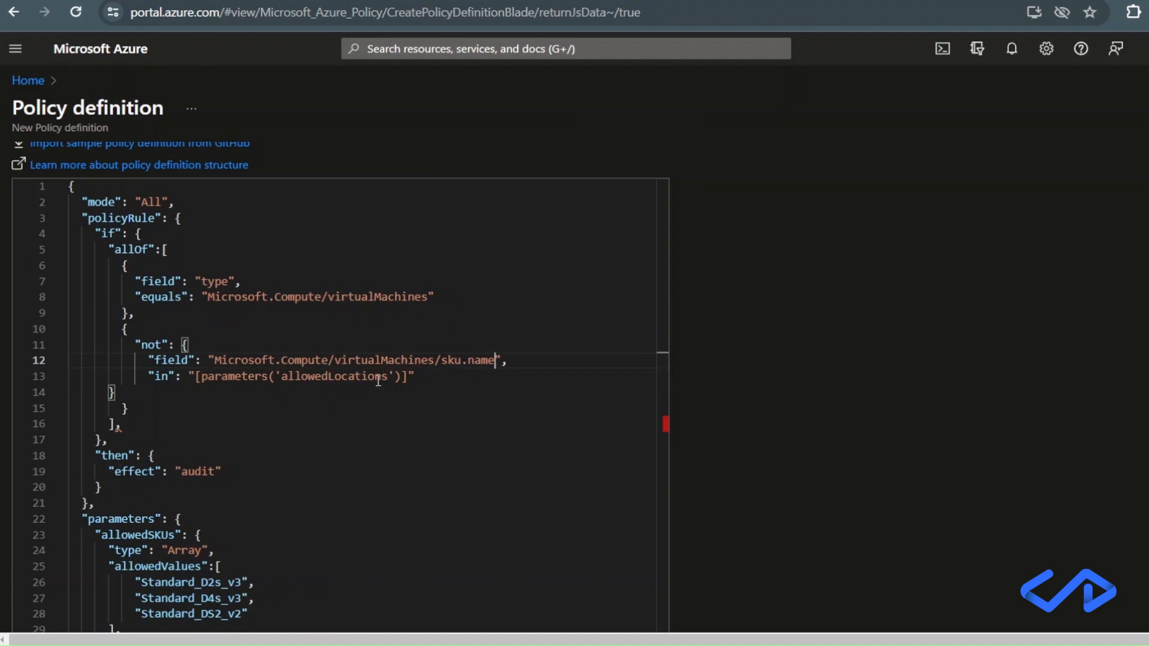
Replace allowedLocations with allowedSKUs in the not condition's "in" parameter reference.
left_click_drag(173, 535, 102, 533)
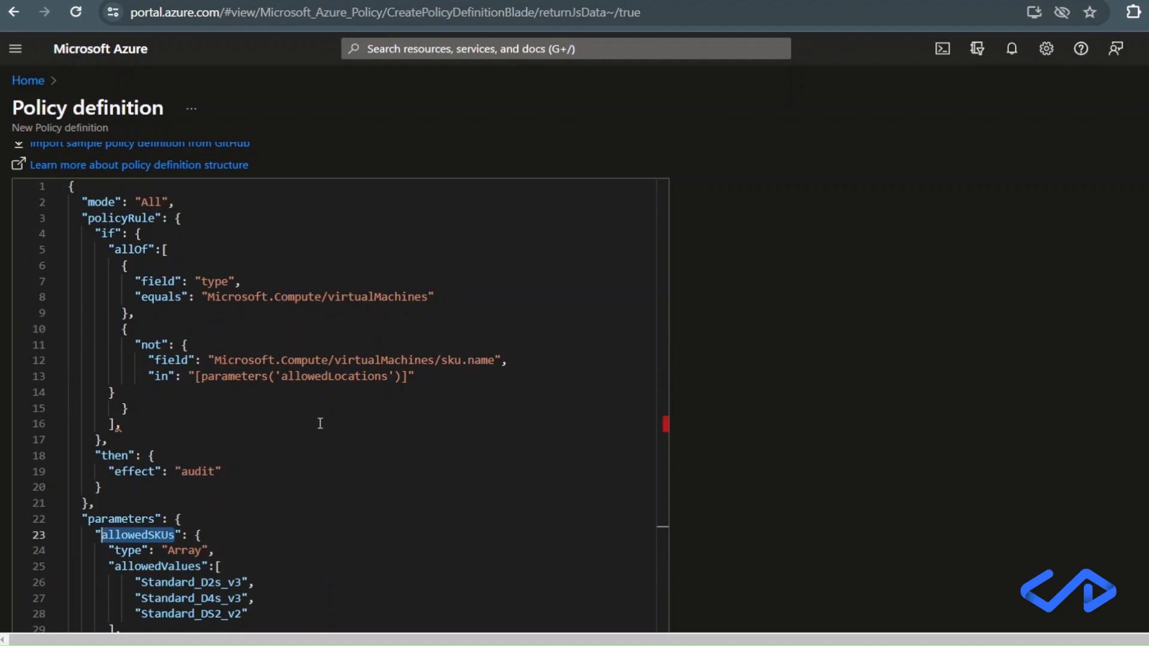
left_click(328, 366)
left_click(328, 378)
double_click(327, 378)
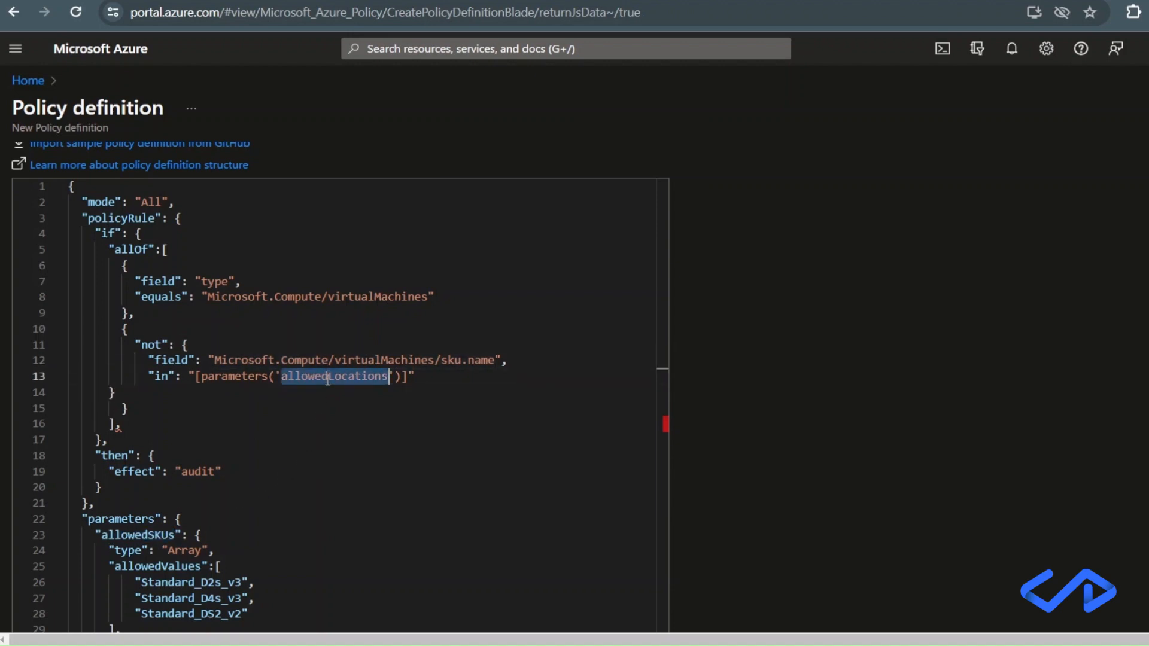
key("ctrl+v")
left_click(398, 409)
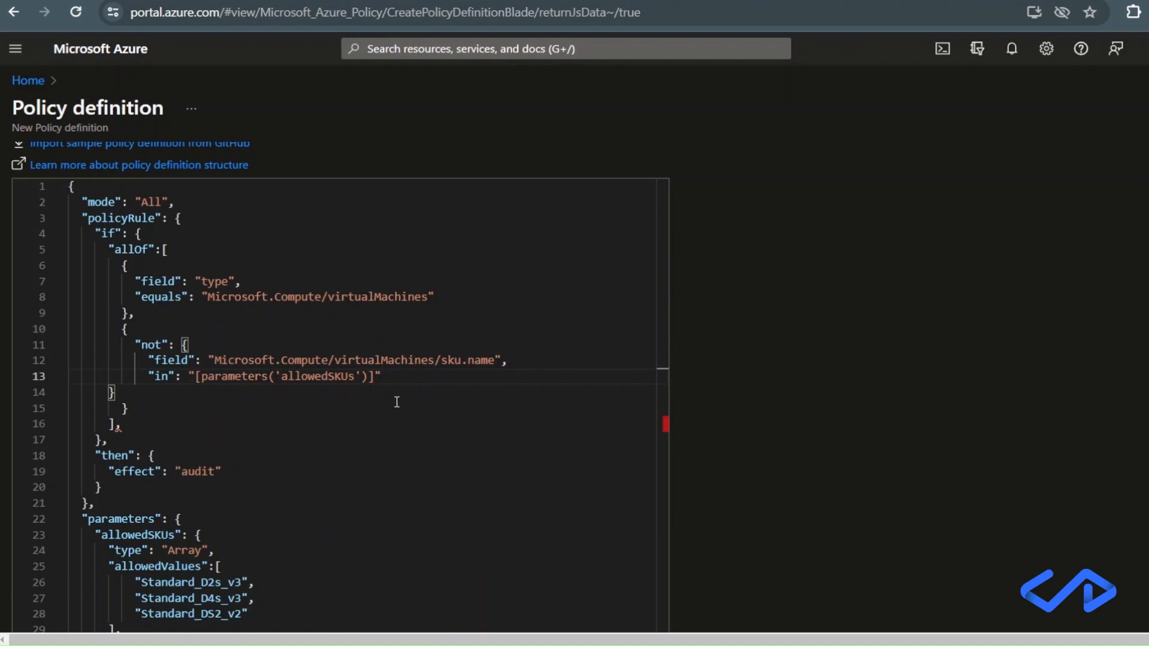
Remove the trailing comma after the allOf array and set the policy rule's effect to "deny".
left_click(302, 428)
key("BackSpace")
double_click(203, 468)
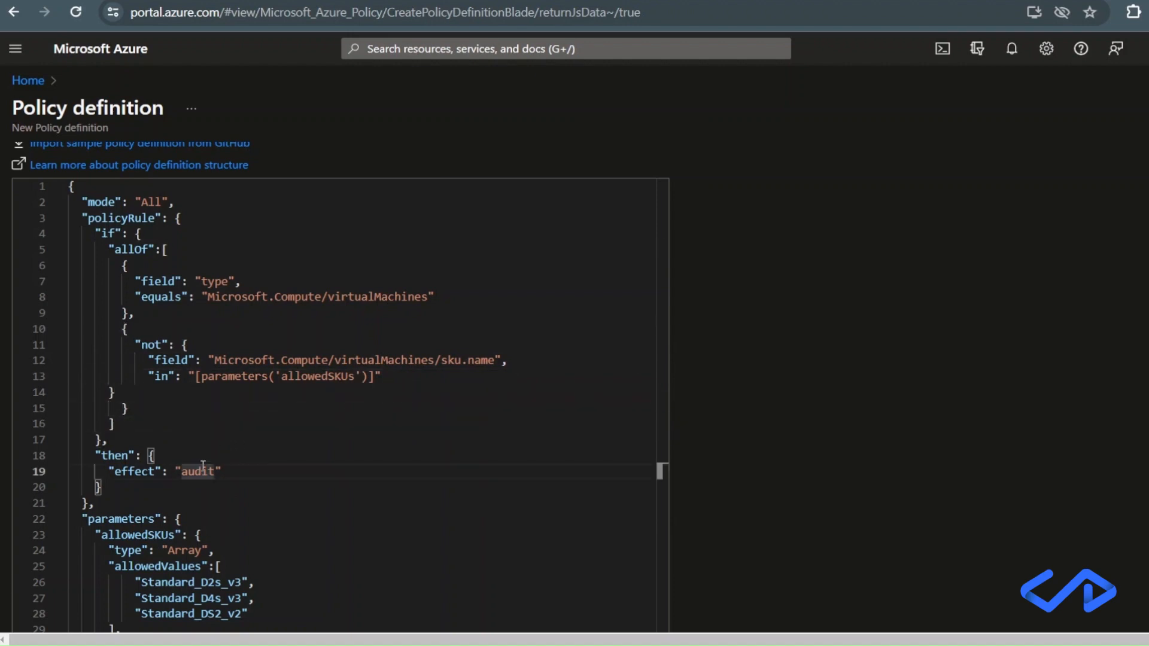
type("deny")
left_click(276, 485)
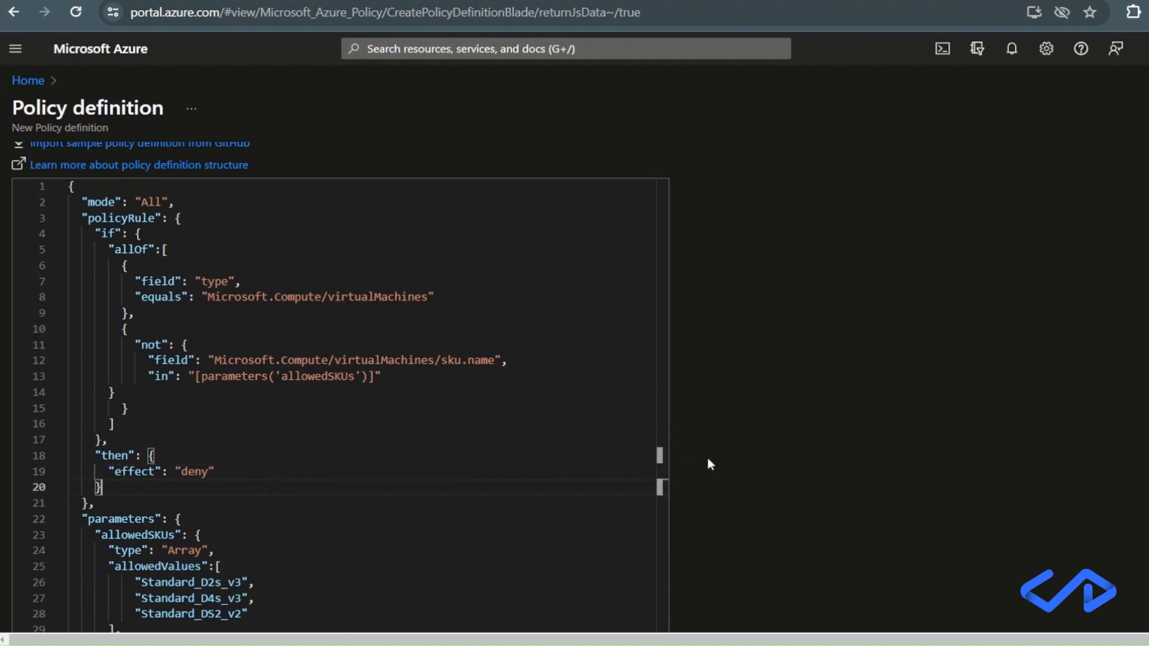
Save the finished custom policy definition with its allowedSKUs parameter.
scroll(757, 450, "down", 3)
scroll(763, 456, "down", 2)
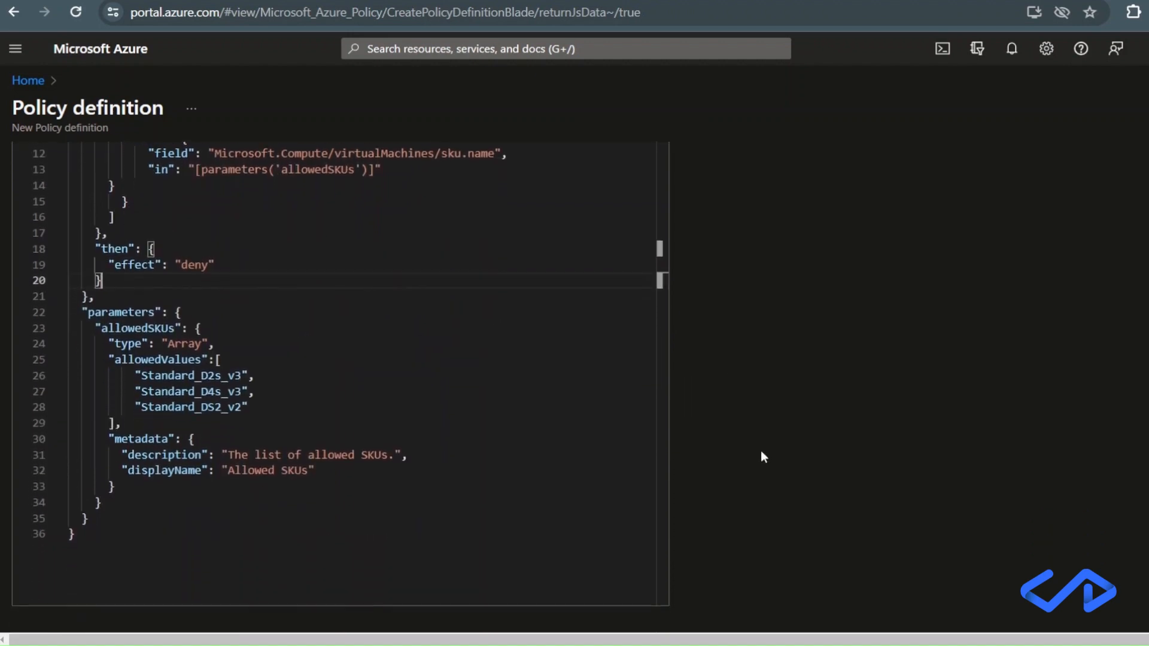
left_click(46, 605)
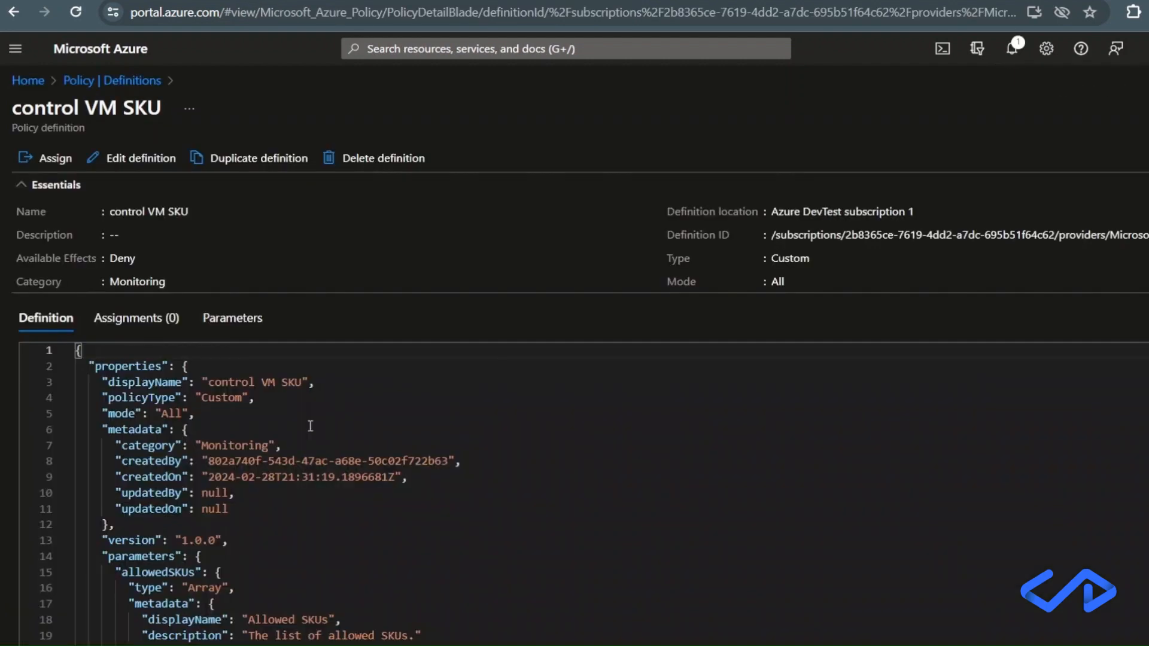
Start assigning the control VM SKU policy and narrow its scope to the resource group myResourceGroup.
left_click(52, 162)
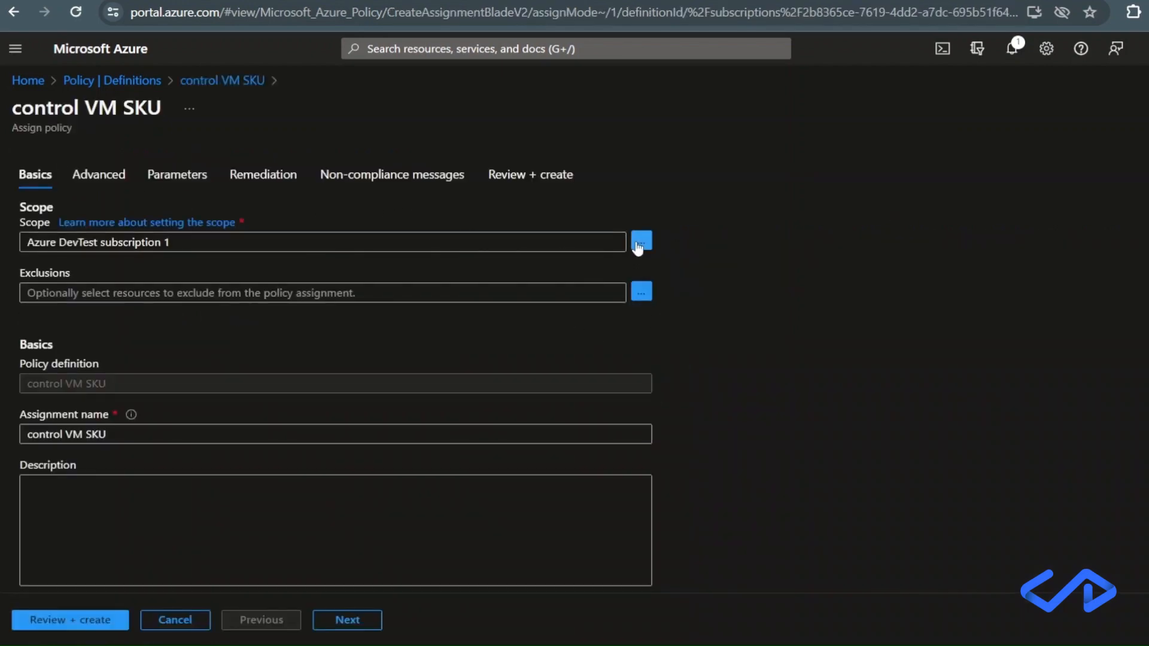
left_click(639, 245)
left_click(932, 233)
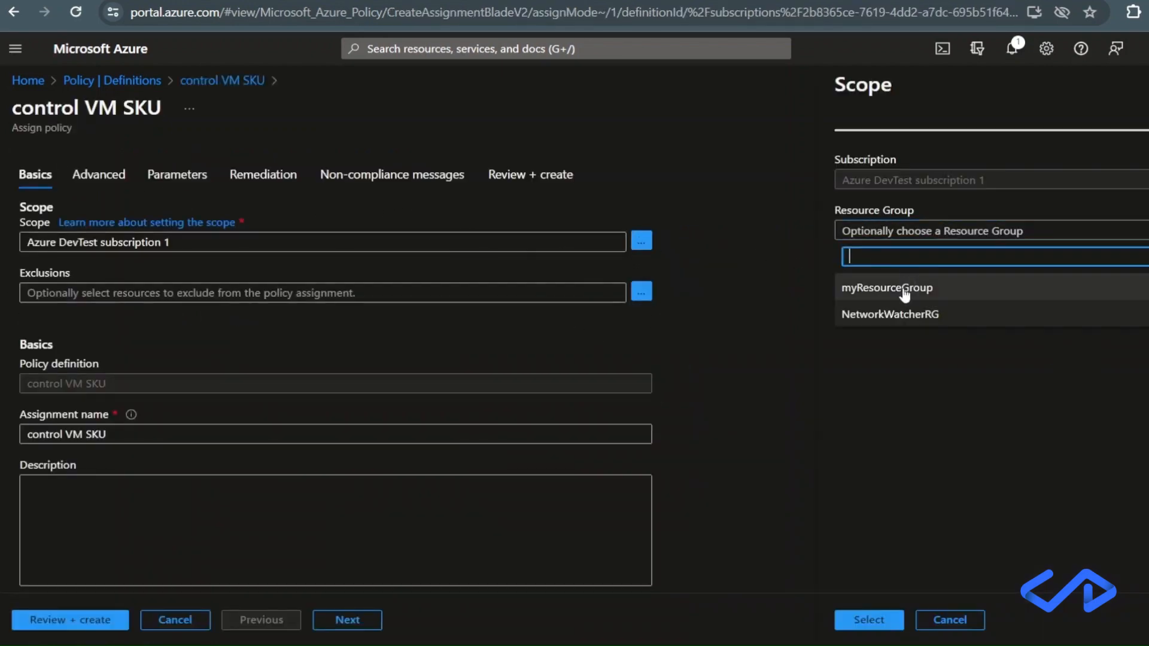
left_click(904, 292)
left_click(872, 619)
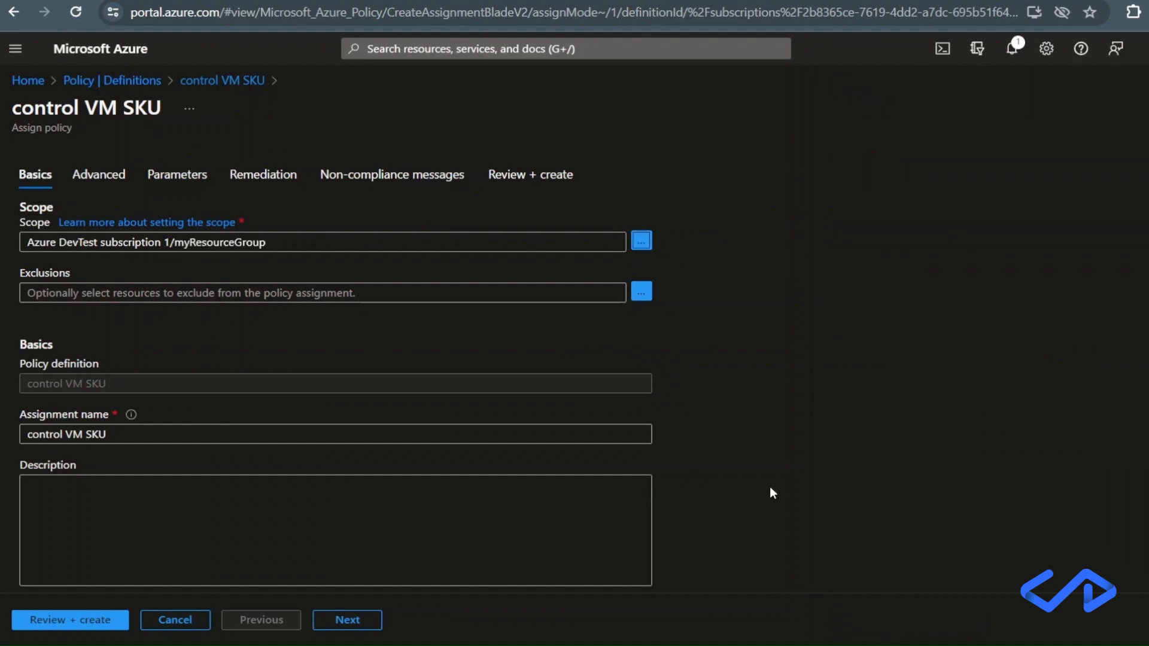
Select all values of the Allowed SKUs parameter and create the policy assignment.
left_click(177, 174)
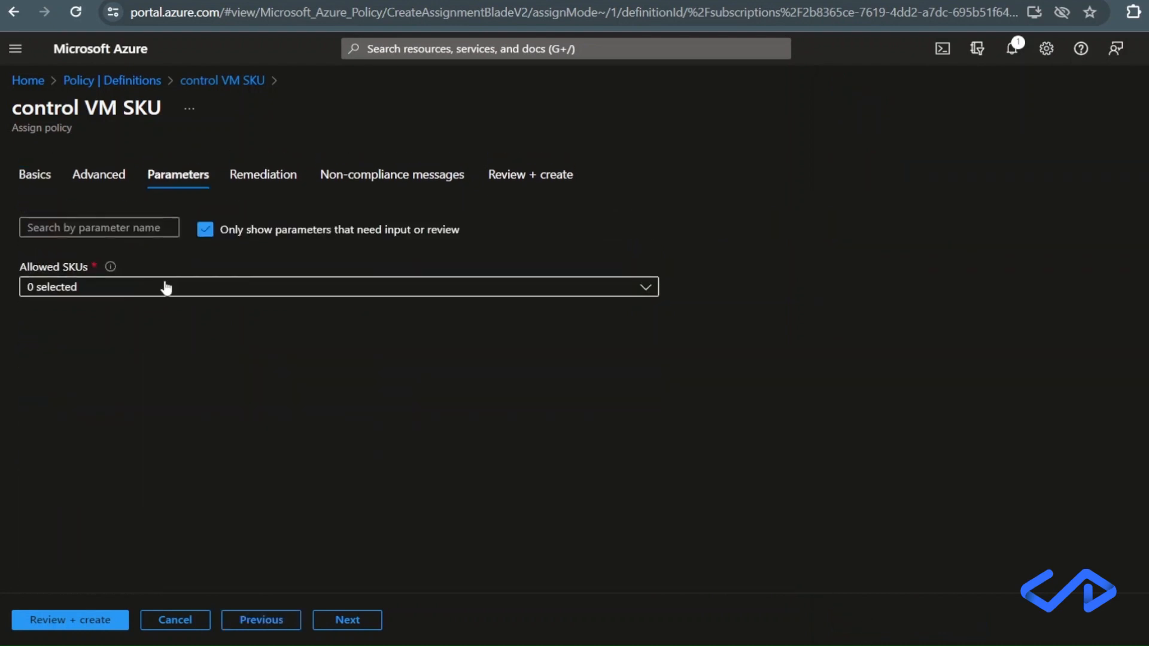
left_click(167, 287)
left_click(103, 345)
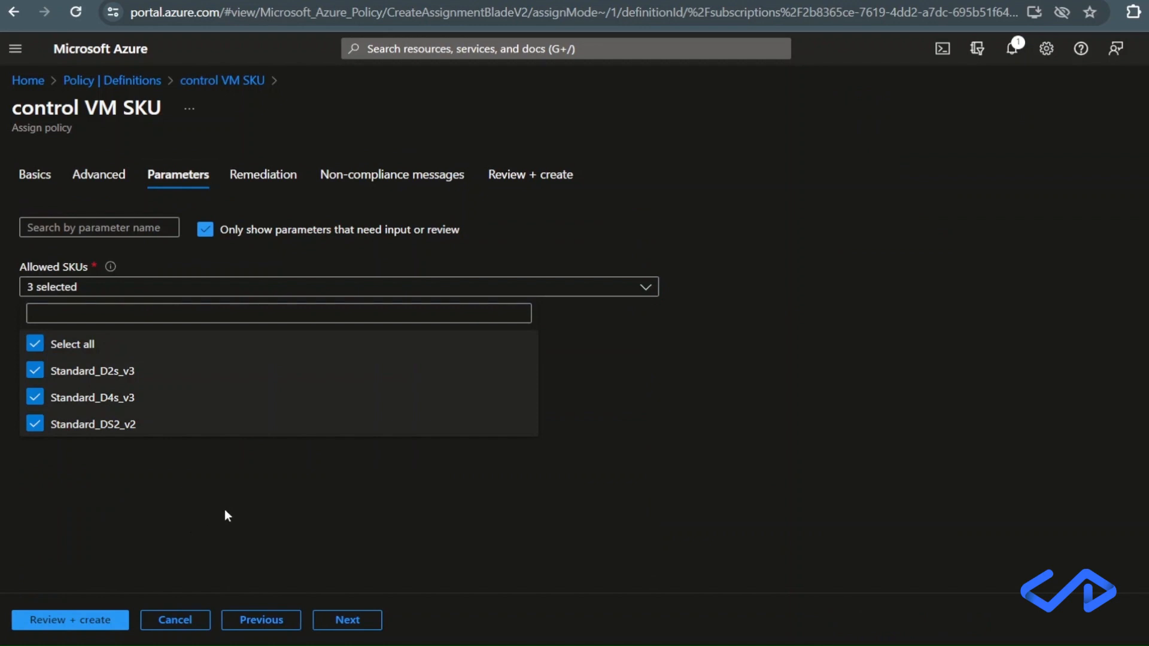
left_click(277, 516)
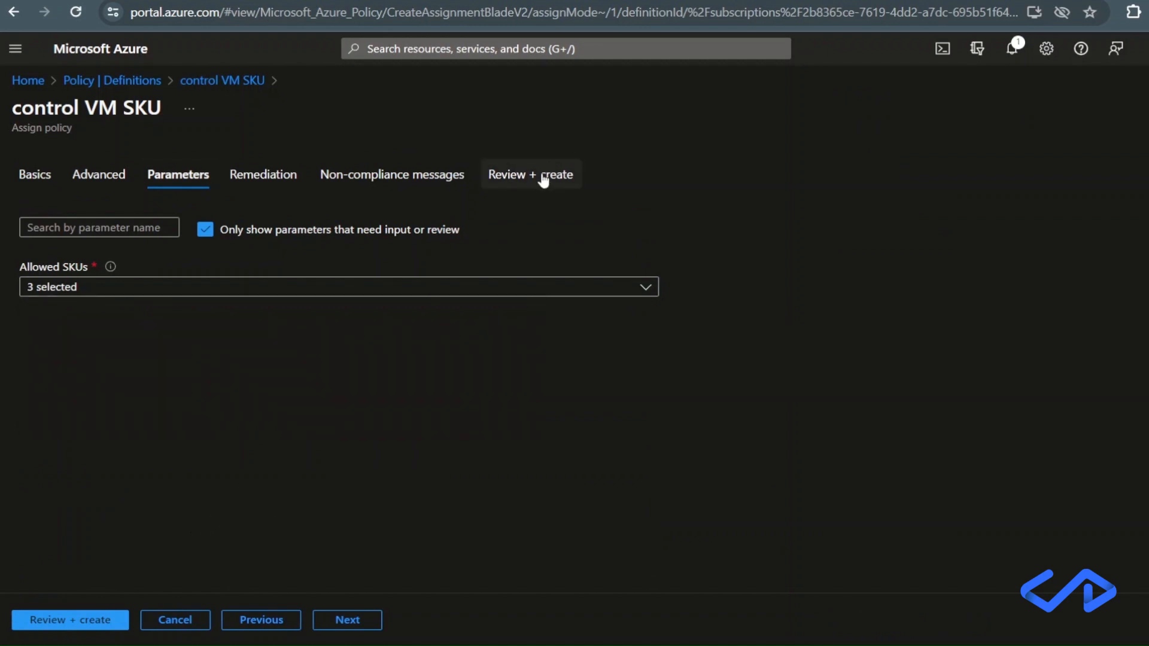
left_click(544, 176)
left_click(78, 614)
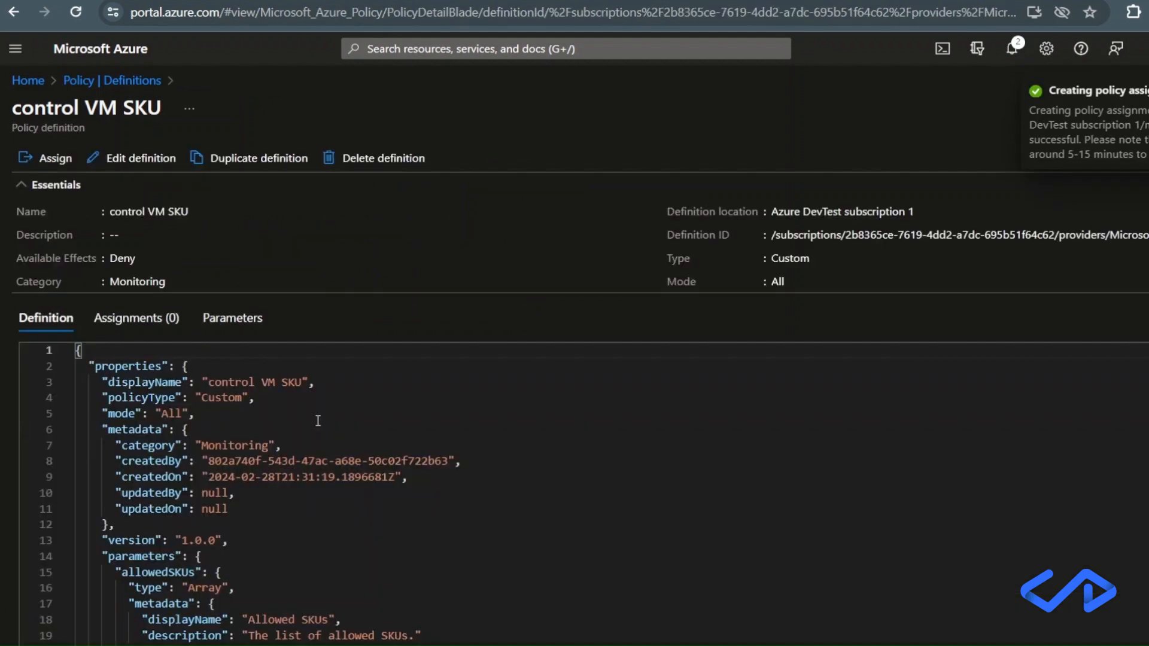
Start creating an Azure virtual machine in myResourceGroup and name it "myvm".
left_click(33, 82)
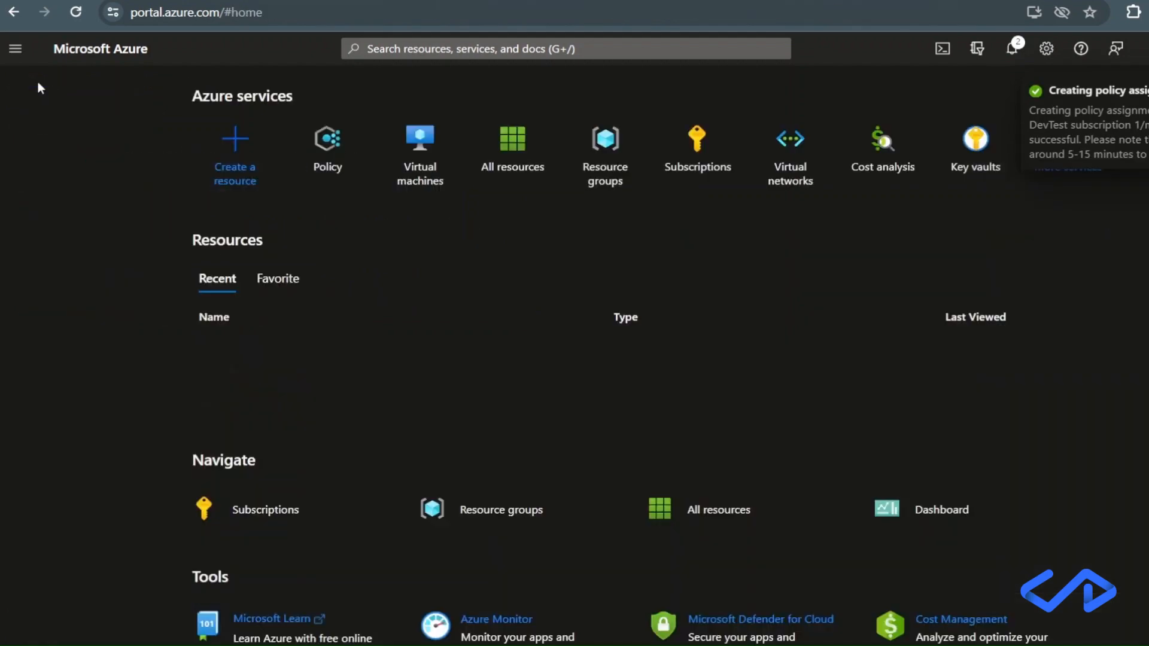
left_click(398, 159)
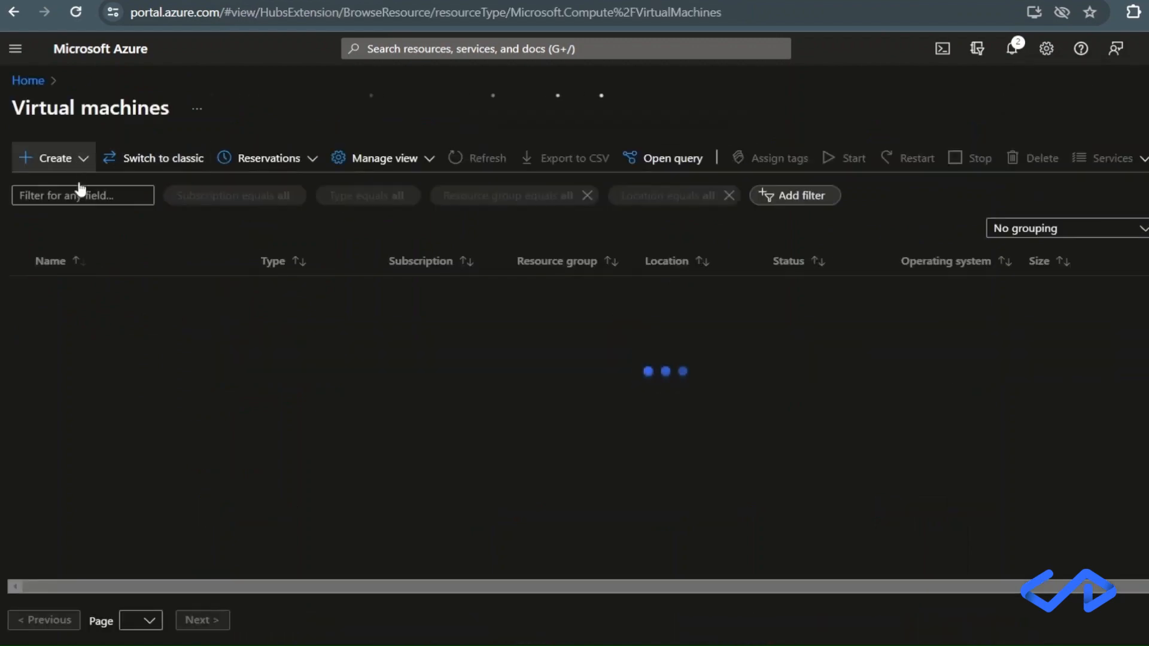
left_click(77, 159)
left_click(79, 198)
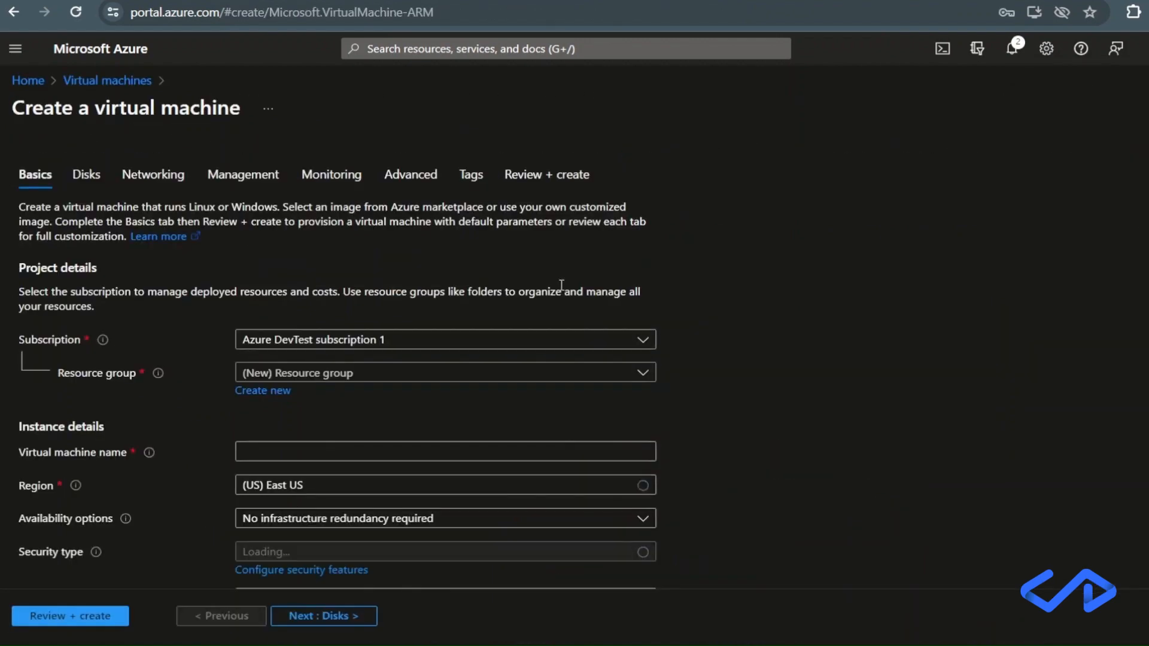
left_click(462, 375)
left_click(395, 431)
left_click(379, 449)
type("myvm")
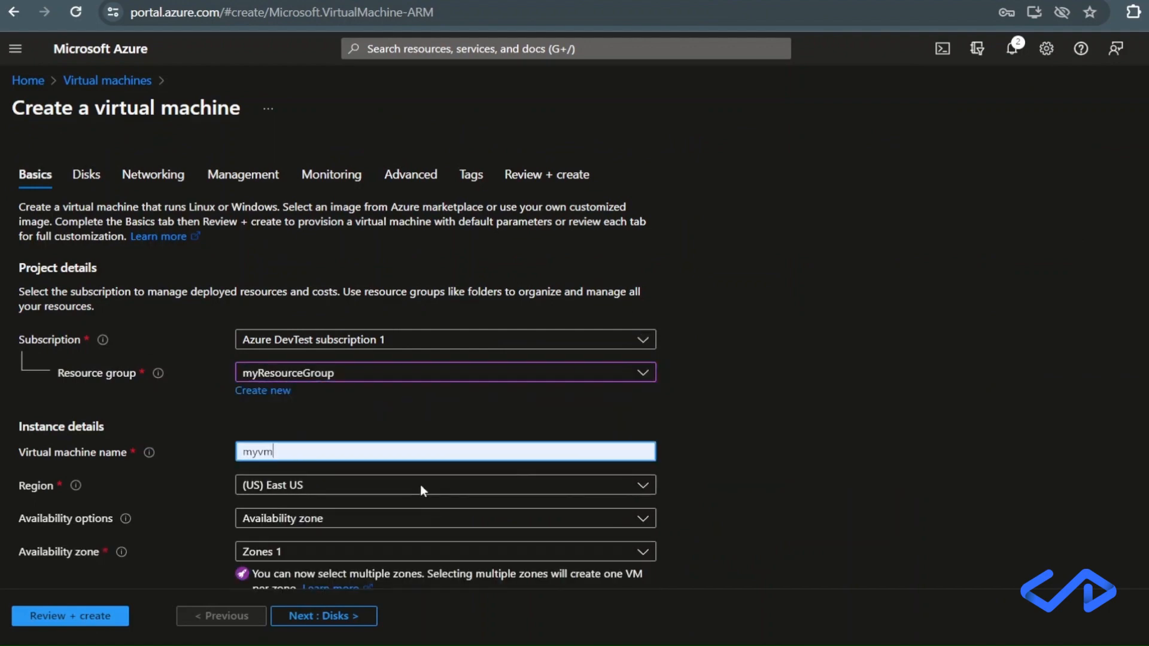
Examine which virtual machine sizes the Size options allow under the assigned policy.
scroll(436, 521, "down", 3)
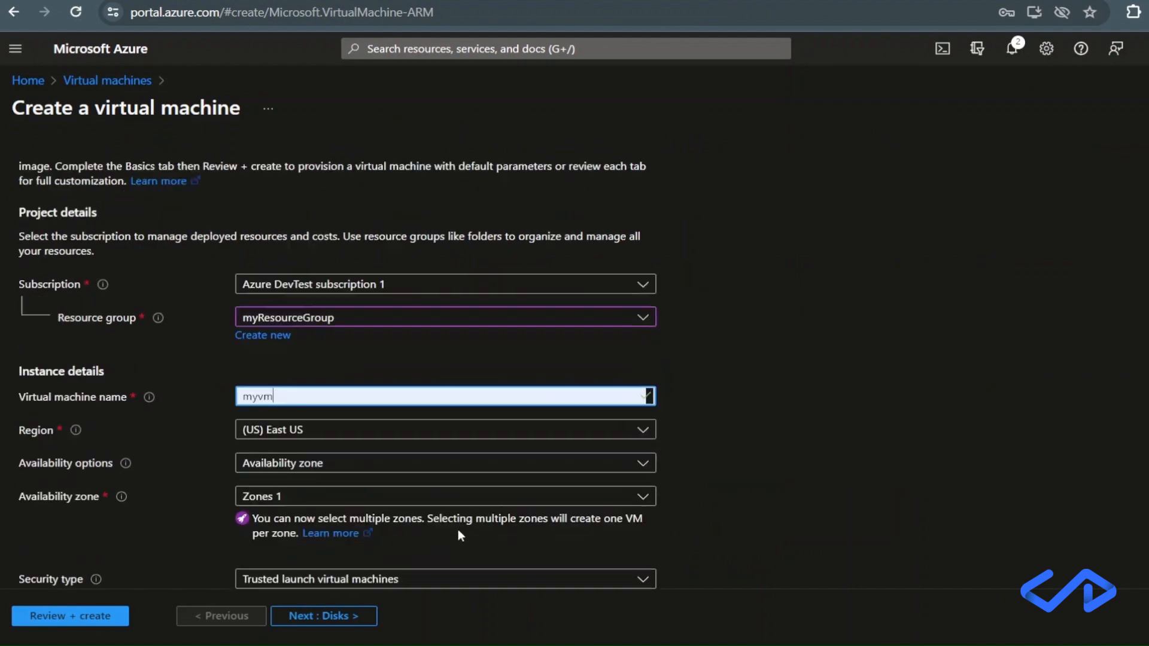
scroll(433, 509, "down", 3)
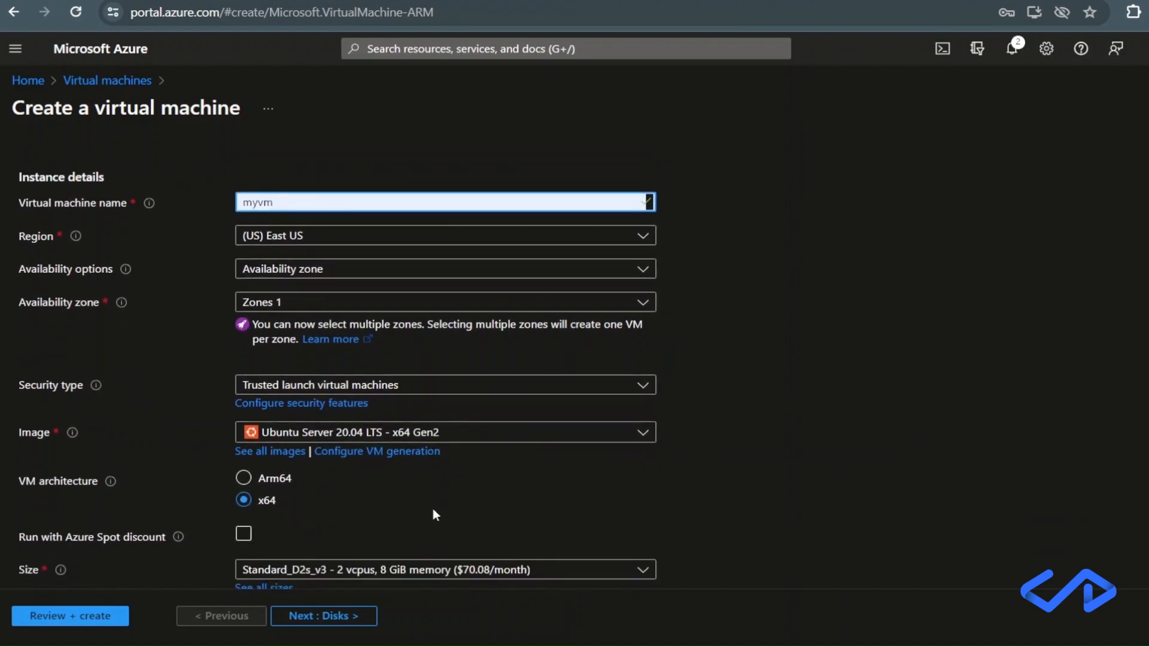
left_click(371, 513)
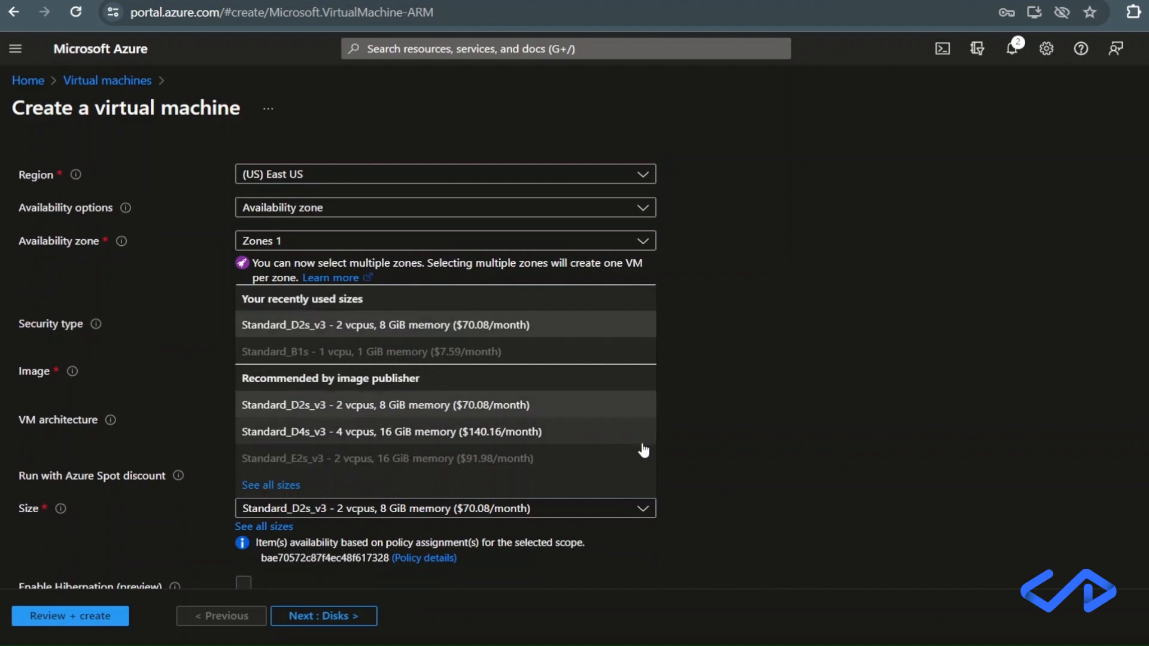
left_click(712, 441)
scroll(432, 440, "down", 1)
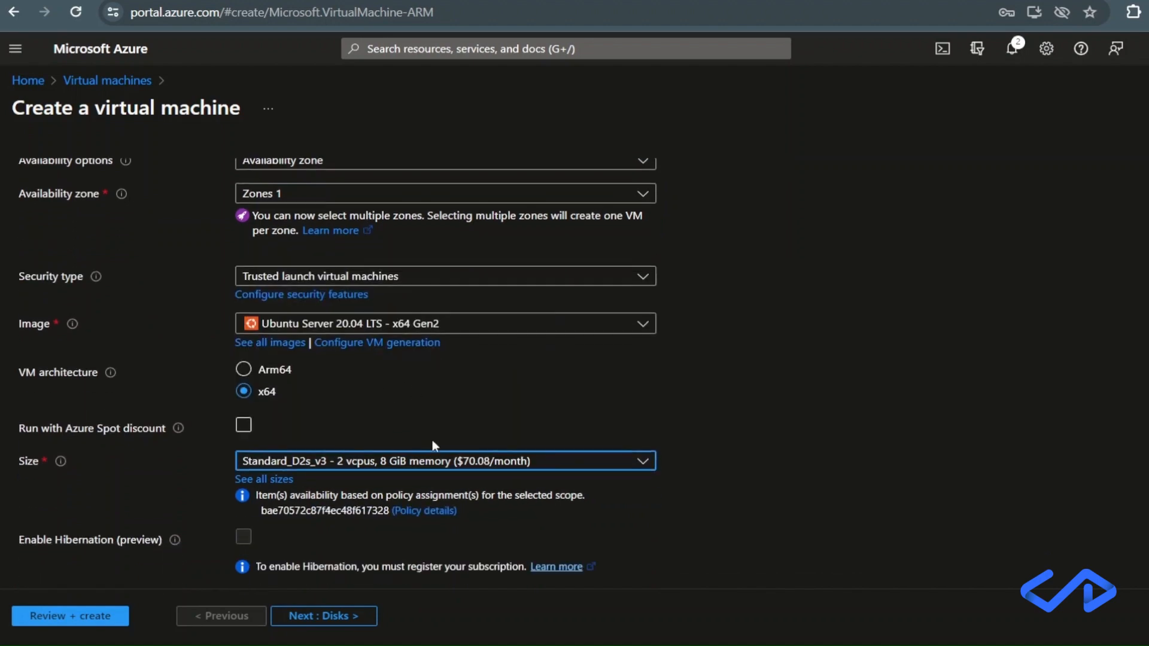
left_click(434, 464)
left_click(434, 464)
scroll(647, 475, "down", 4)
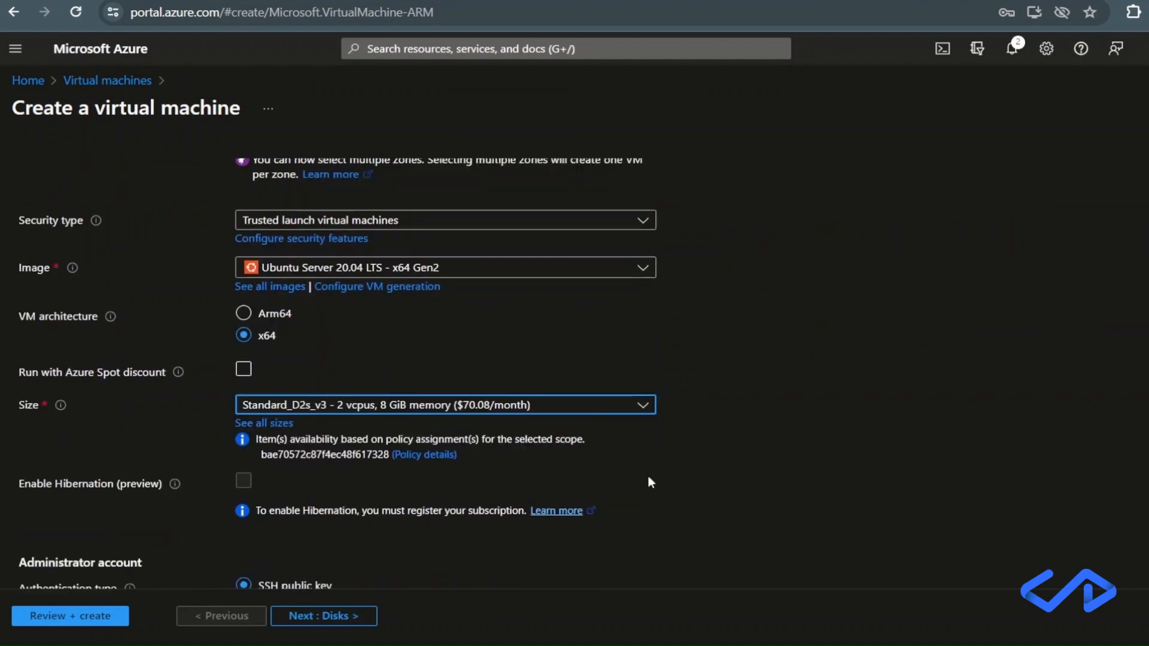
Validate and create the virtual machine with the Standard_D2s_v3 size, and open the deployed resource.
scroll(648, 482, "down", 2)
left_click(326, 615)
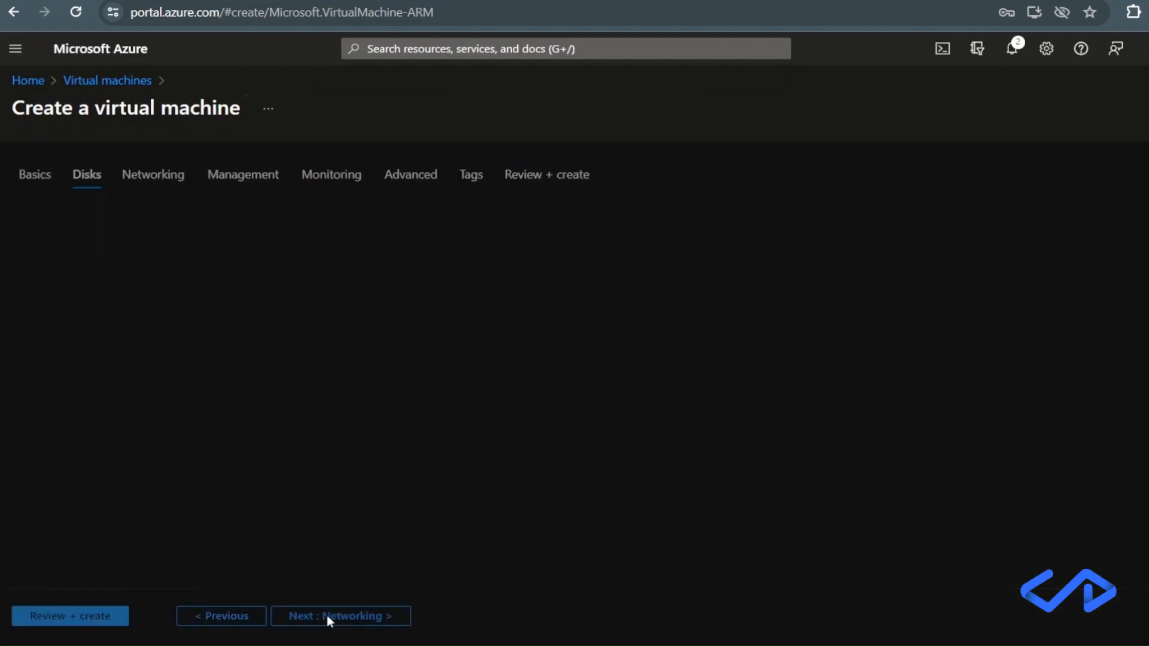
left_click(86, 619)
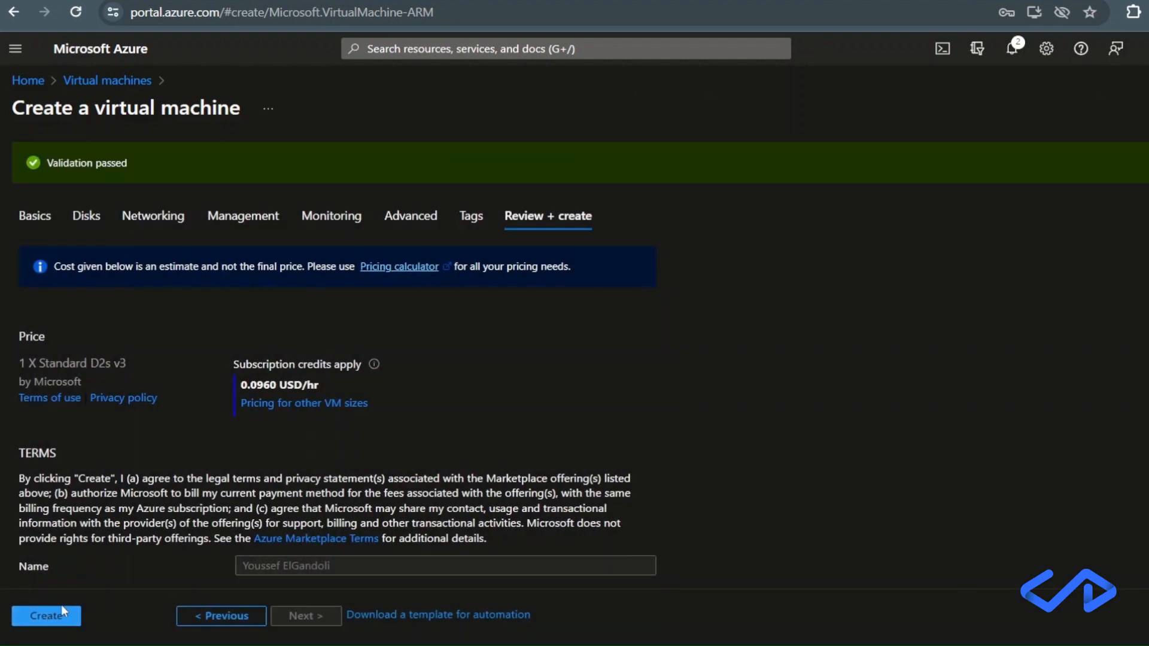
left_click(58, 617)
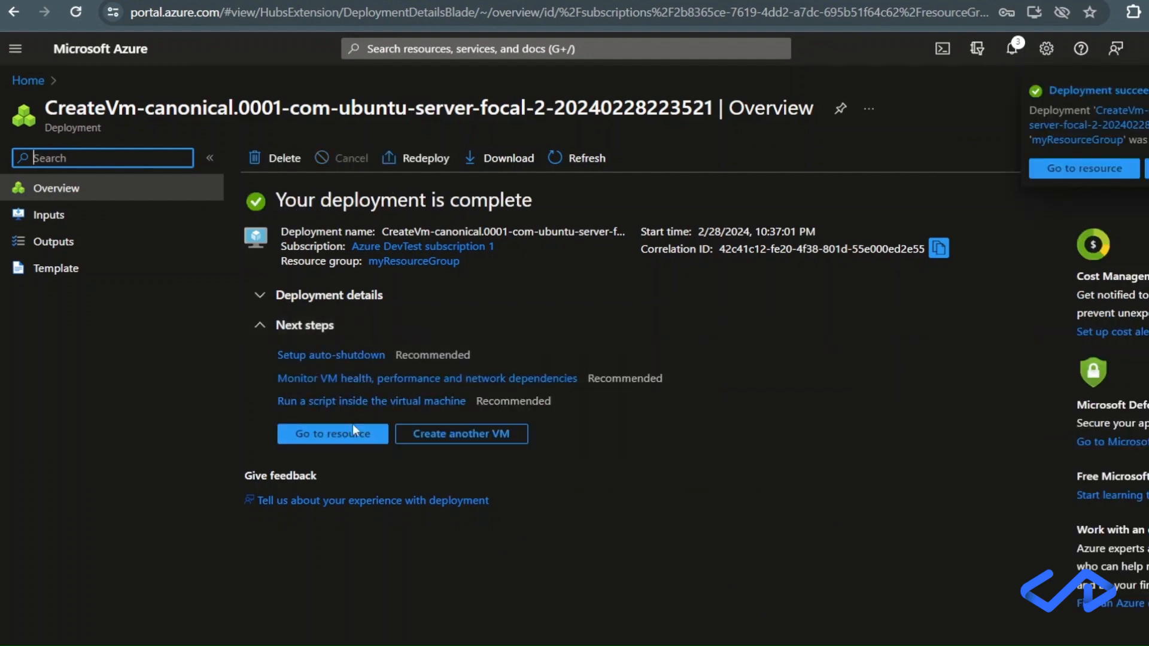
left_click(341, 435)
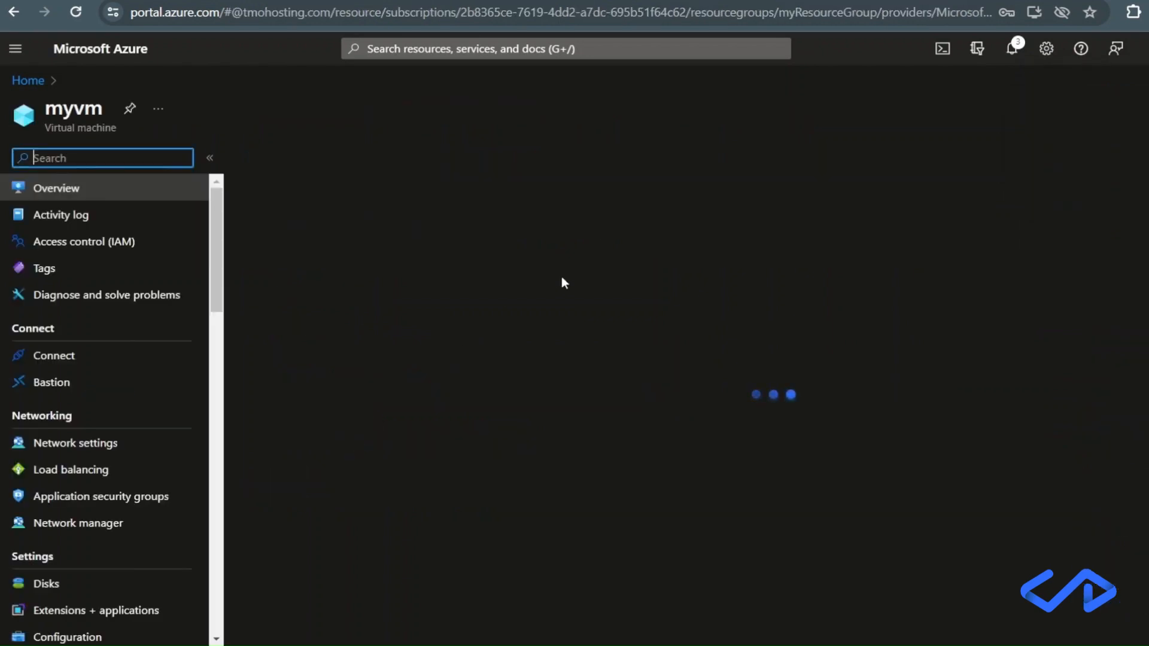